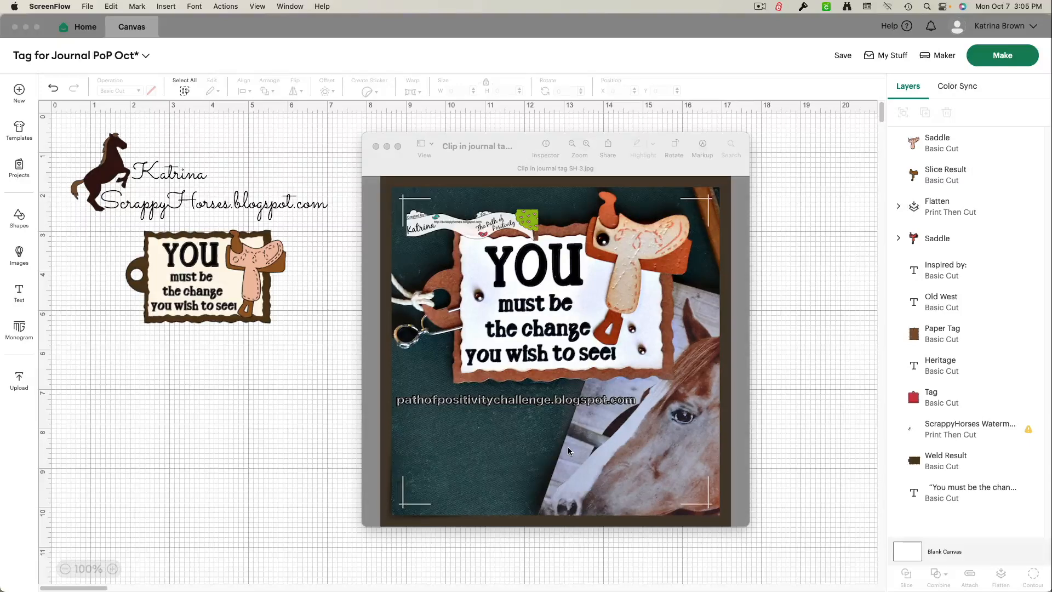
- Close the sample photo and move the red tag from beside the Heritage label to the empty area below the finished tag design
click(523, 141)
key(super+w)
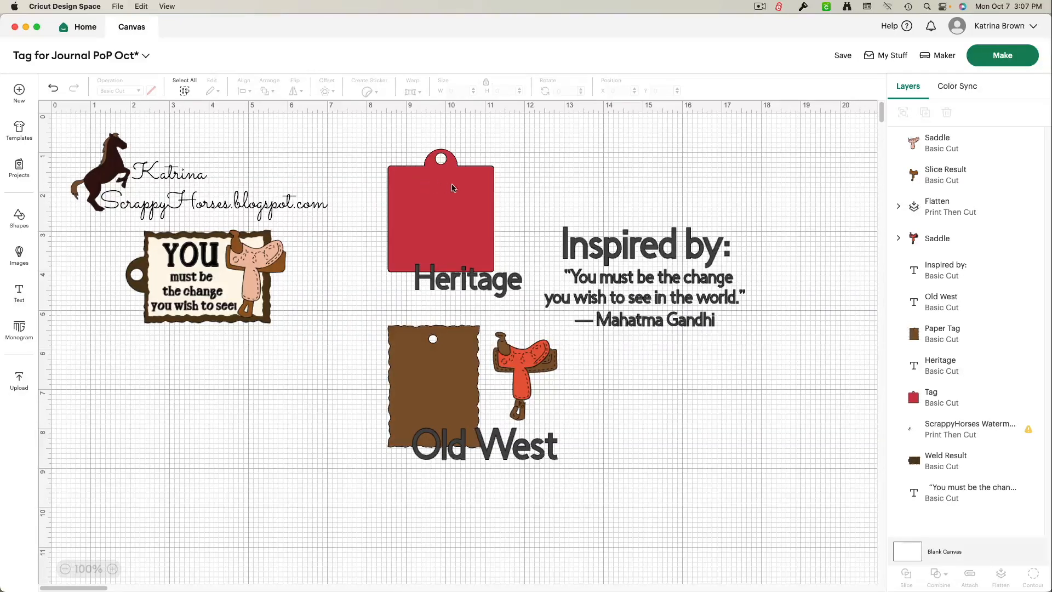
drag(463, 184, 318, 412)
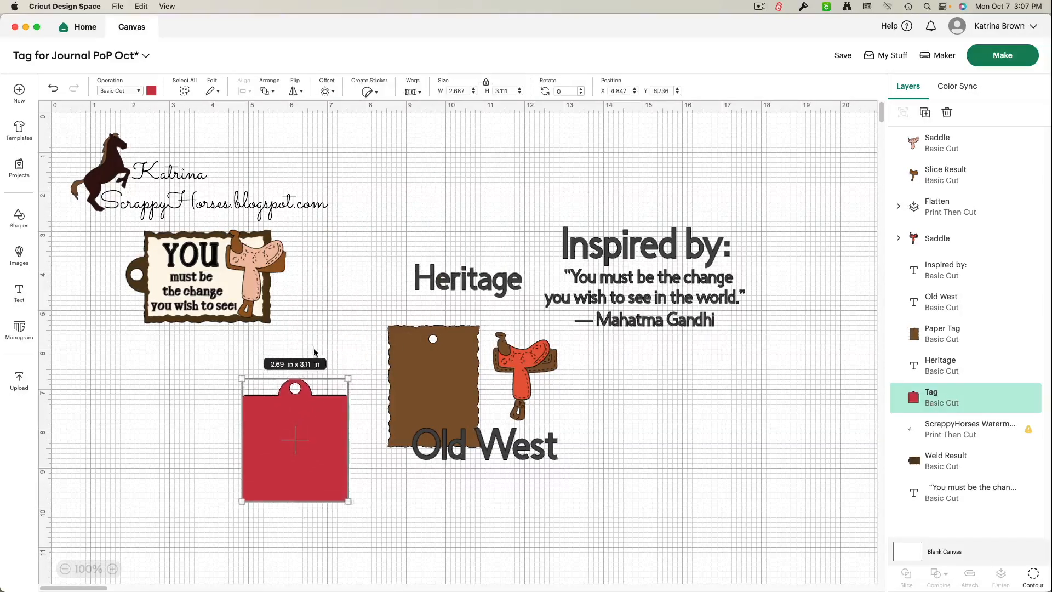
click(203, 399)
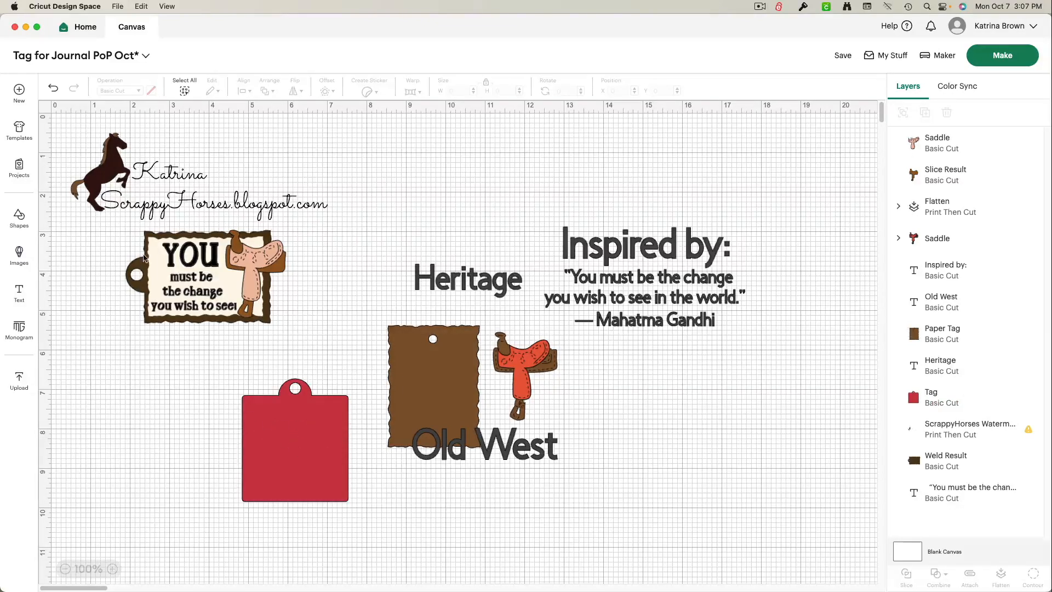
drag(293, 456, 247, 460)
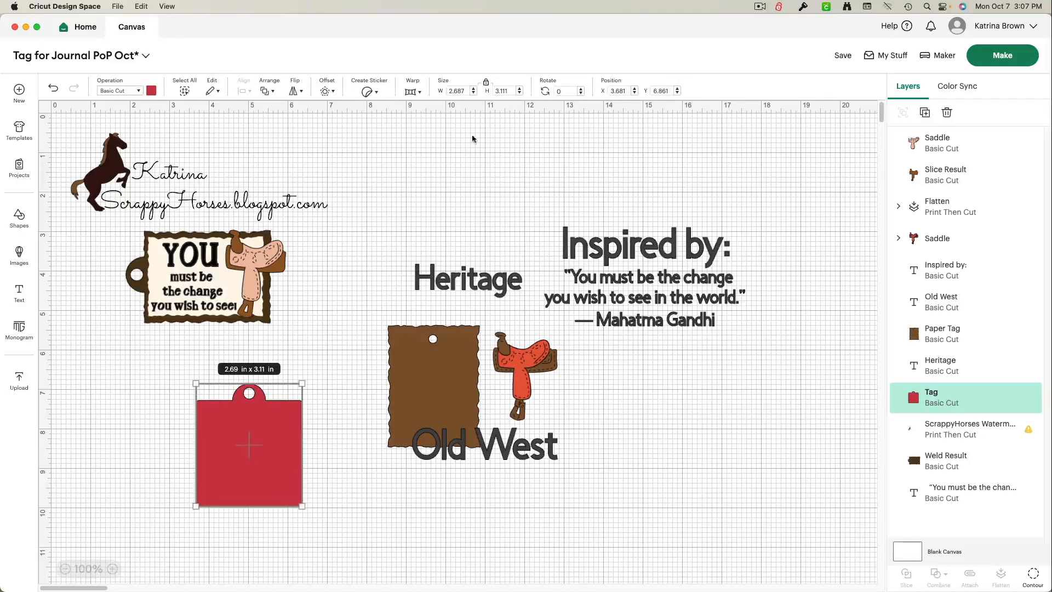
- Rotate the red tag 90 degrees and flip it horizontally so its hanging tab points to the left
click(555, 92)
text(90)
key(Return)
click(327, 91)
click(295, 91)
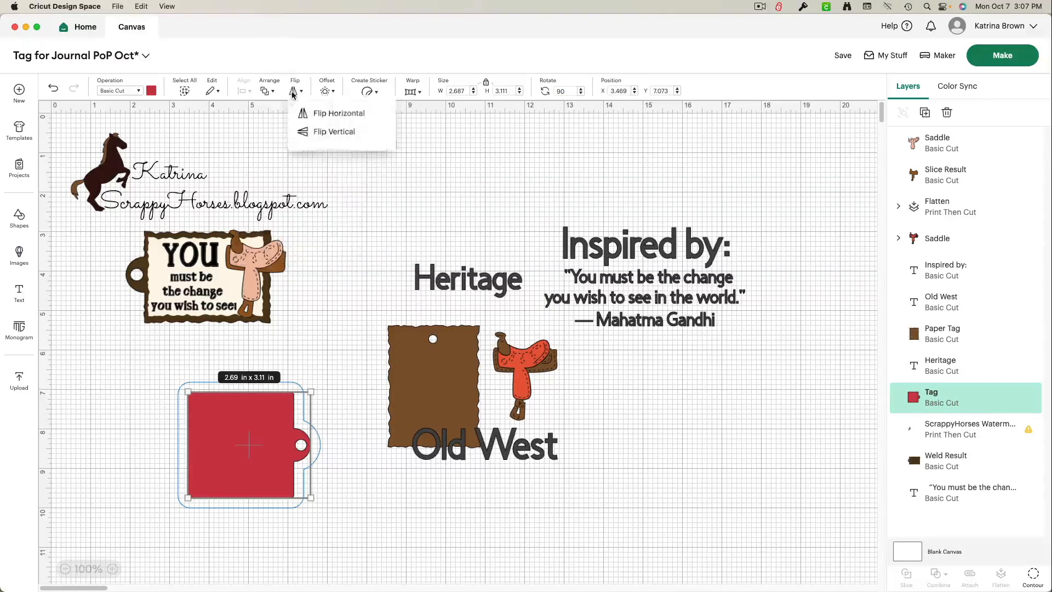
click(318, 115)
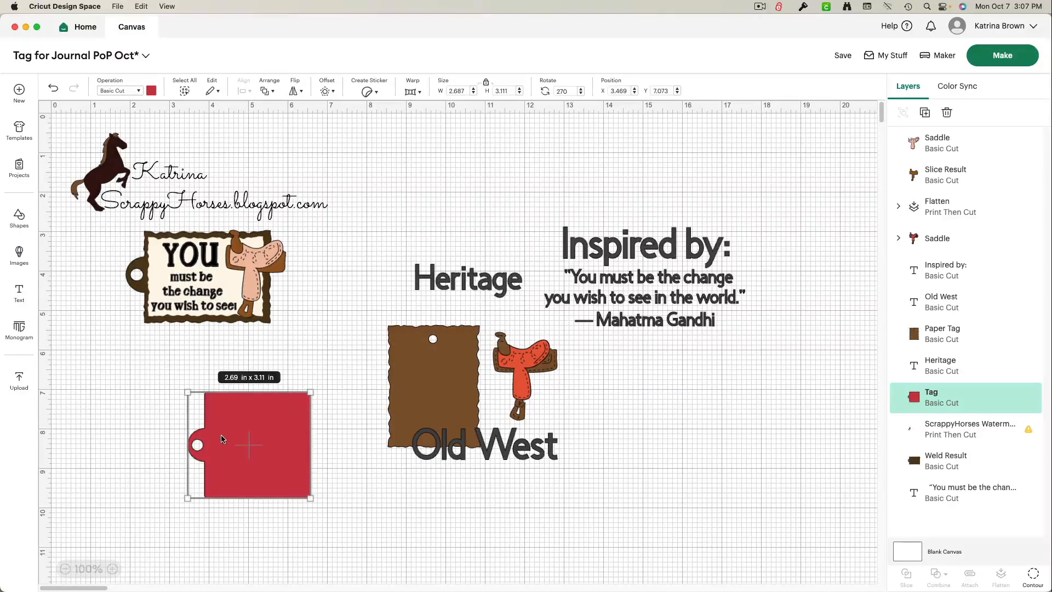
click(160, 439)
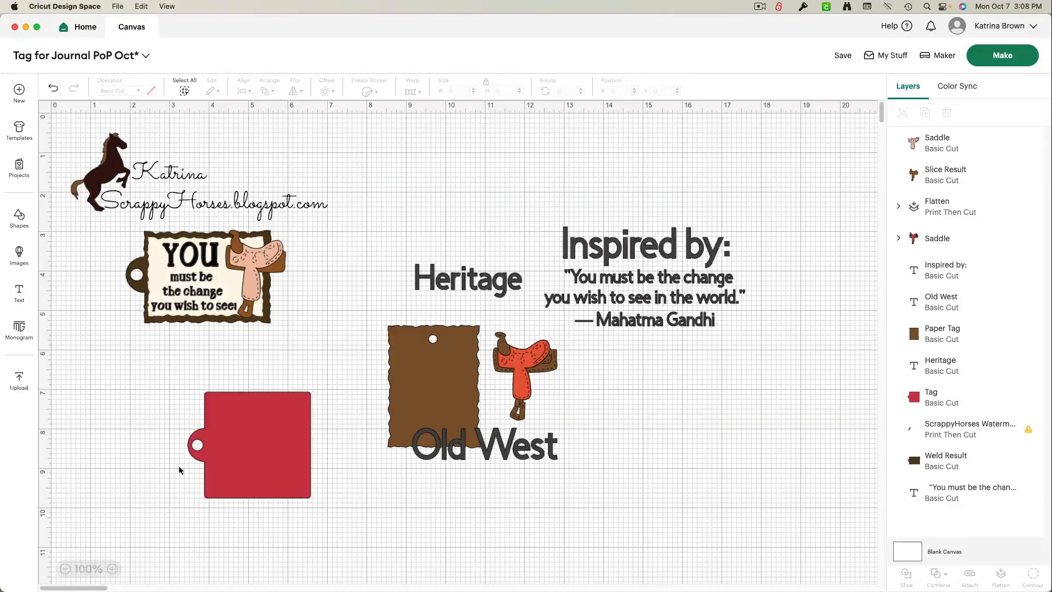
- Shift the red tag aside, place the brown paper tag beside it and rotate the paper tag to 270 degrees
drag(409, 392, 348, 400)
drag(282, 448, 196, 440)
drag(362, 409, 293, 448)
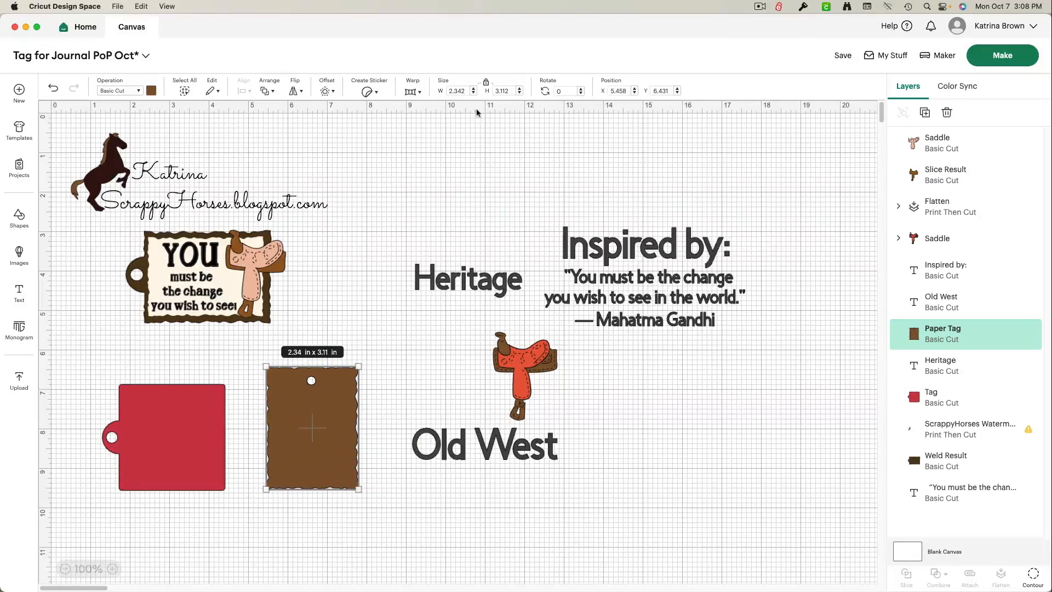
click(568, 91)
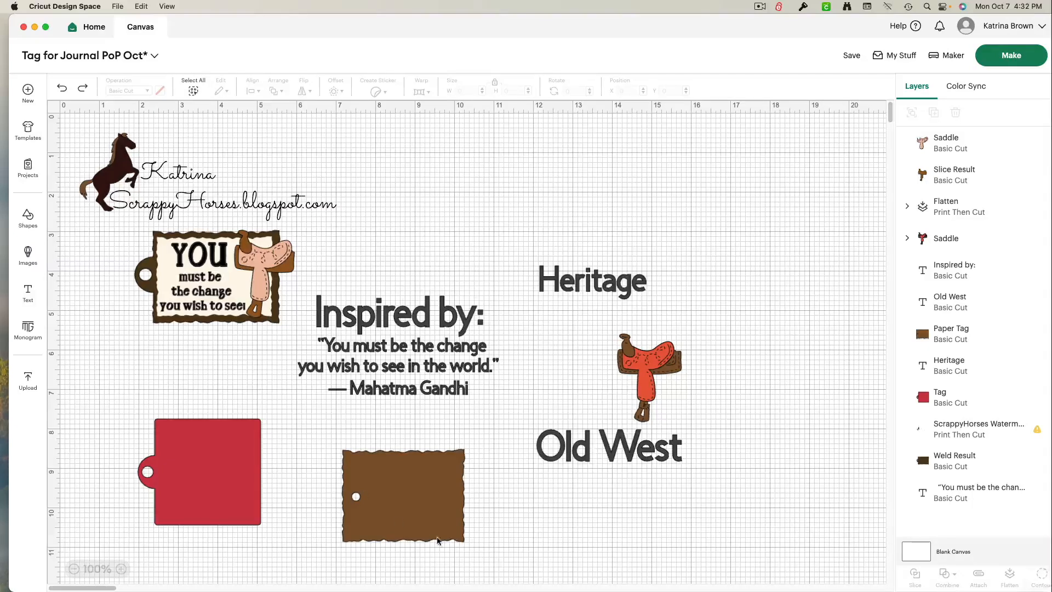
- Duplicate the brown paper tag and place the copy in the free area above the "Inspired by:" text
click(405, 491)
right_click(405, 490)
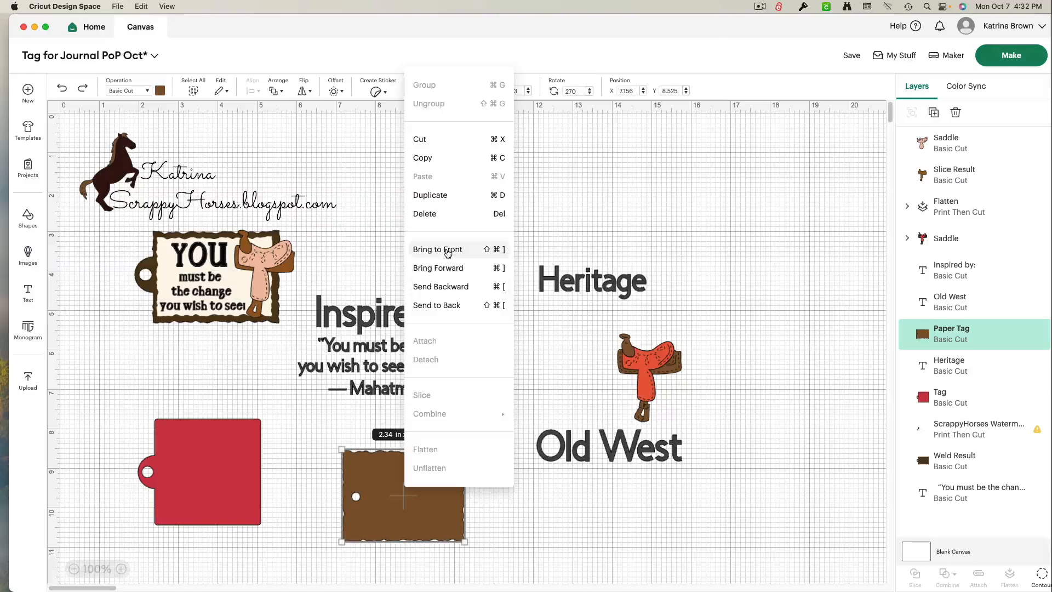
click(439, 201)
drag(406, 521, 467, 223)
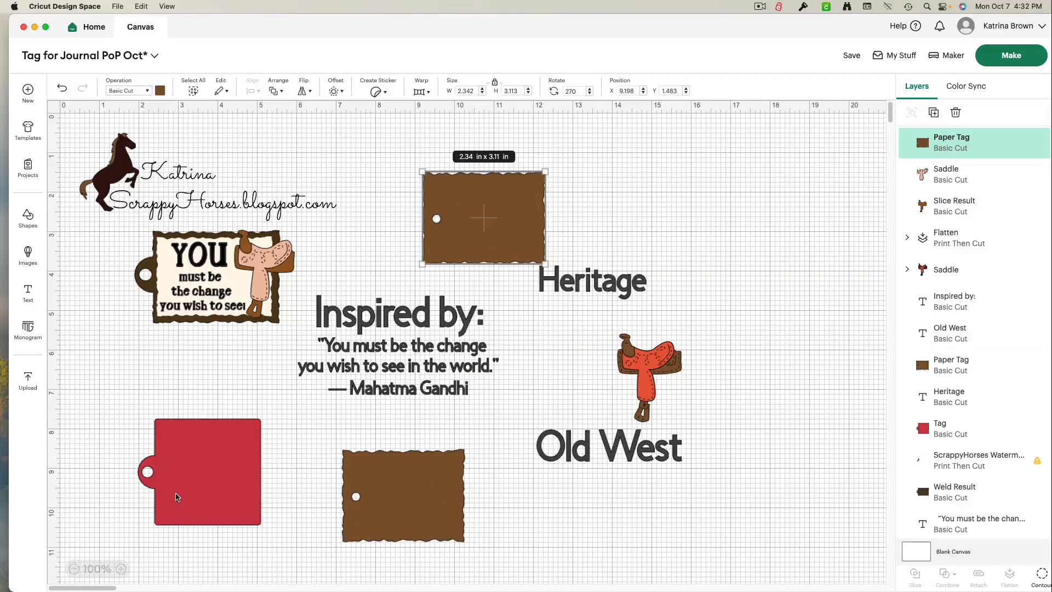
- Try laying the original brown paper tag over the red tag, and undo the move
click(214, 497)
drag(377, 511, 237, 480)
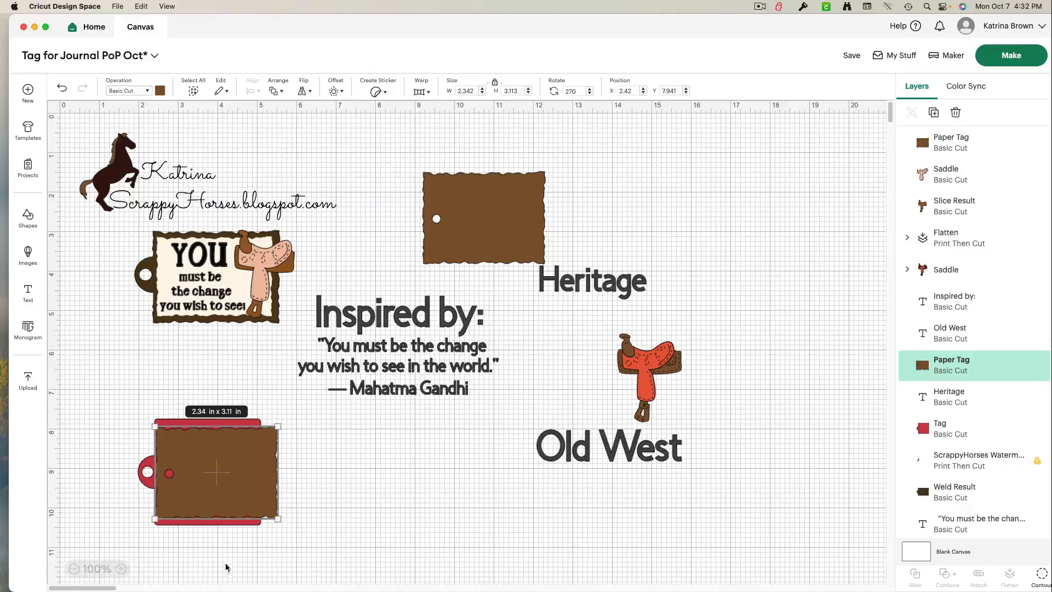
key(super+z)
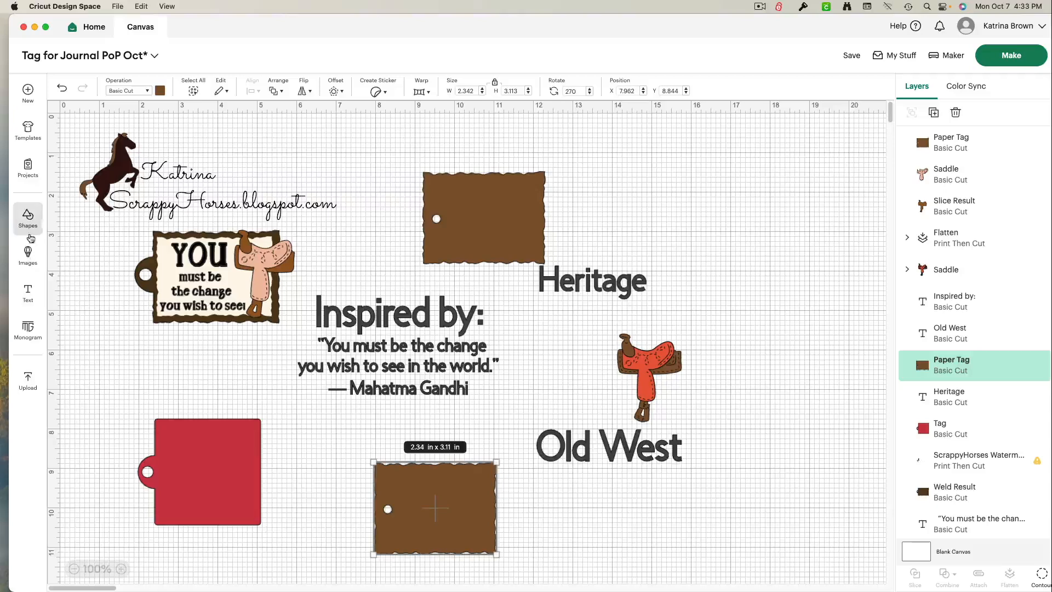
- Add a square, stretch it to about 3.83 by 2 in over the upper part of the red tag, and slice the two
click(32, 223)
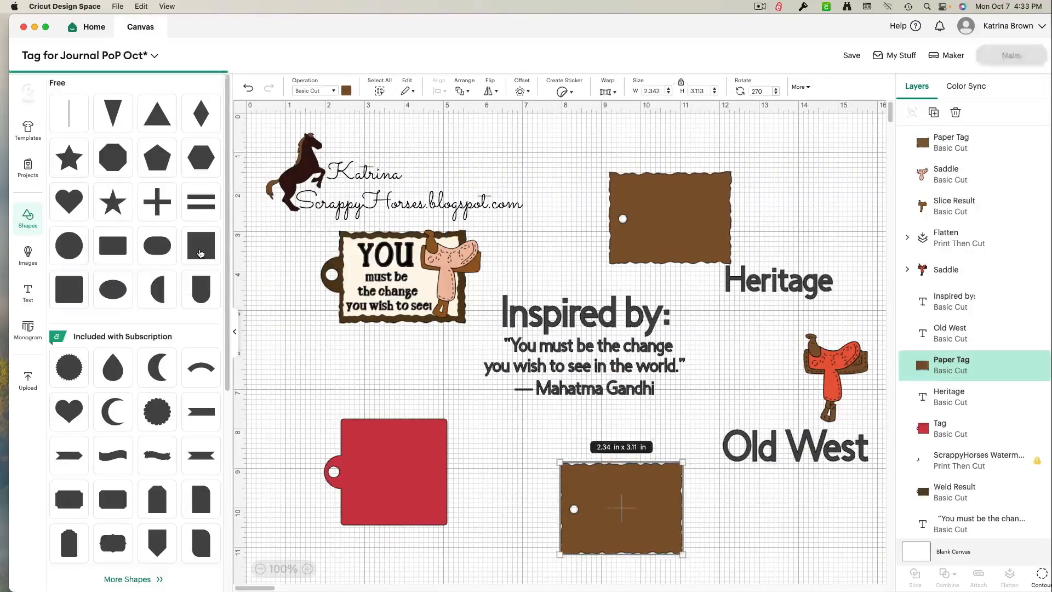
click(201, 249)
click(237, 333)
drag(166, 222, 277, 434)
drag(78, 366, 281, 579)
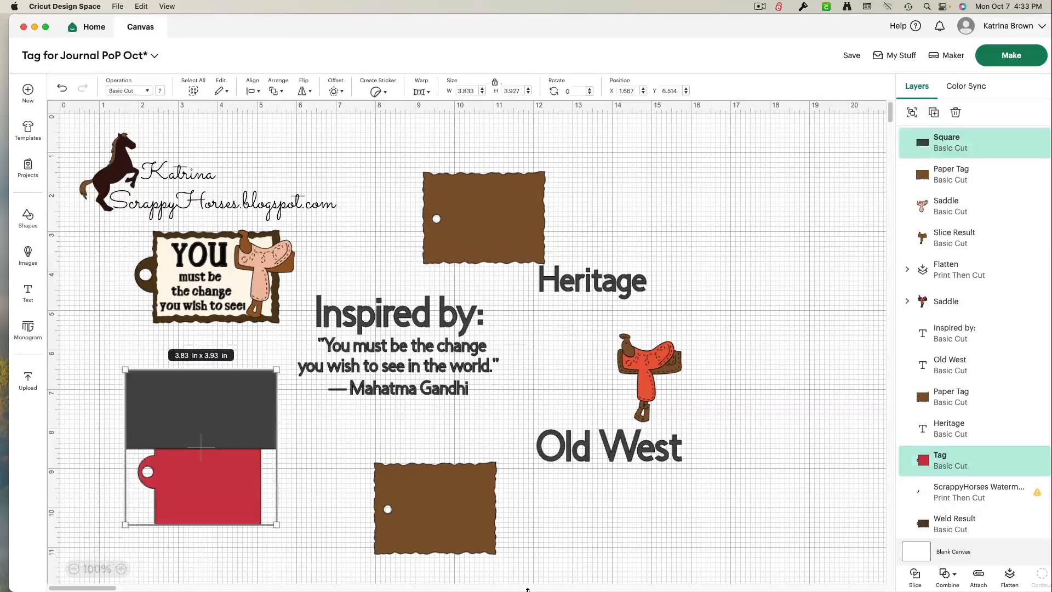
click(915, 577)
- Move the leftover dark slice piece over the lower part of the red tag and slice the two shapes
drag(253, 392, 265, 512)
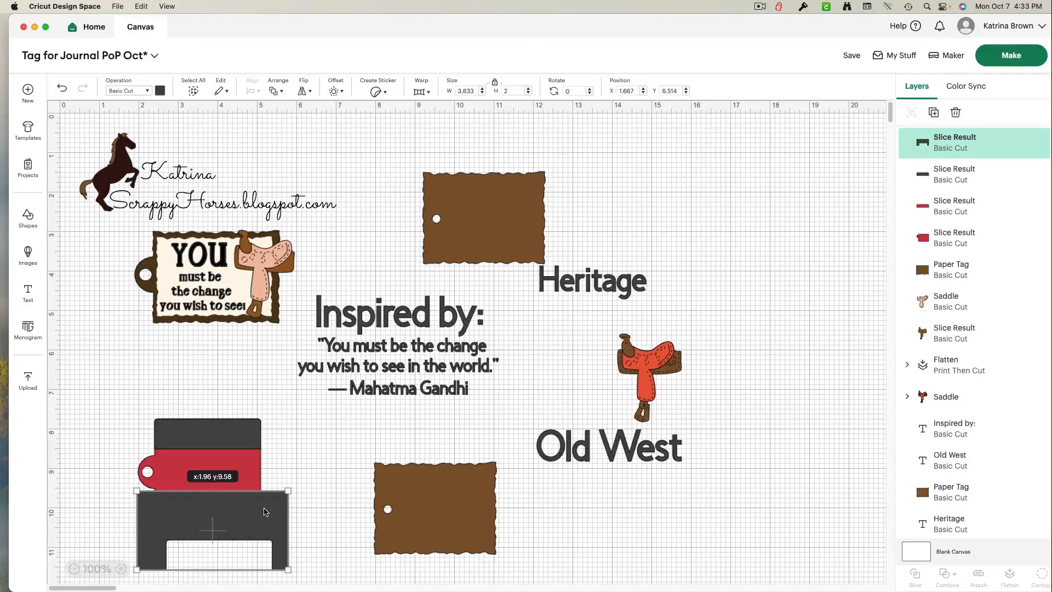
drag(96, 476, 257, 552)
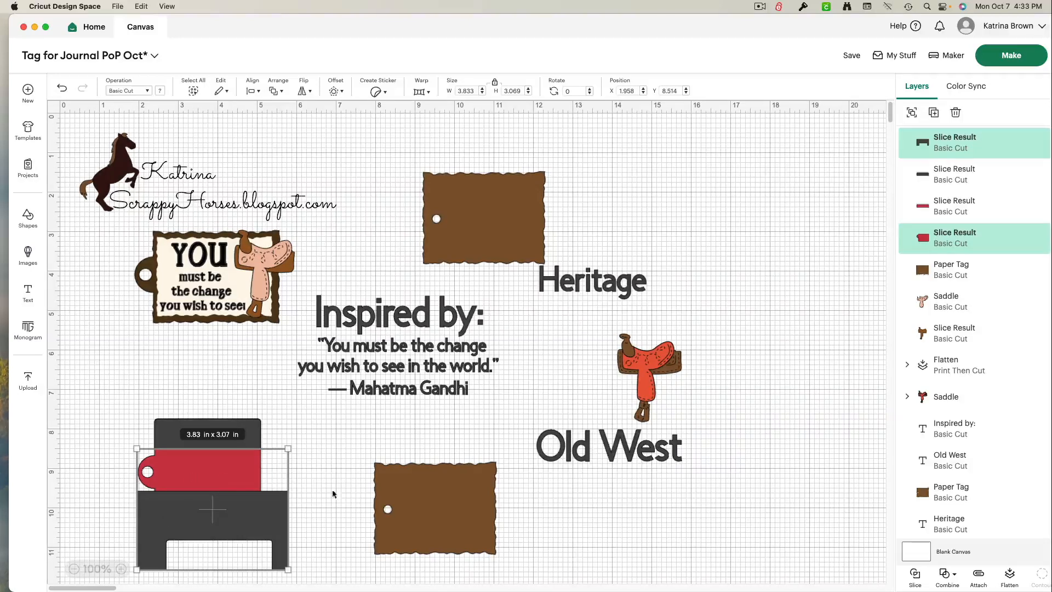
click(915, 575)
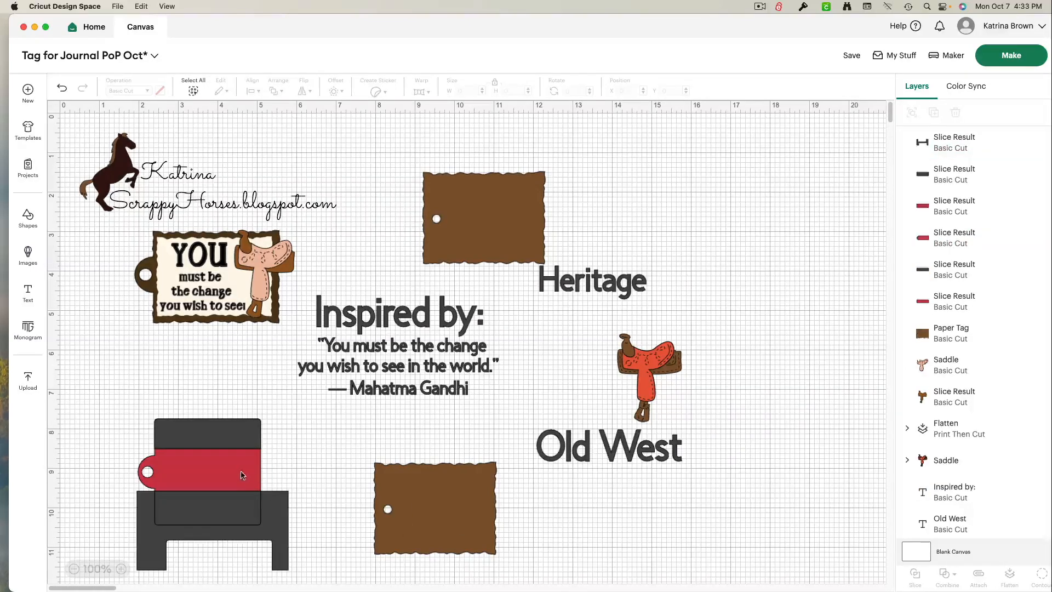
- Move the remaining red tab strip onto the lower brown paper tag and center the two vertically
drag(243, 474, 443, 507)
drag(443, 506, 443, 507)
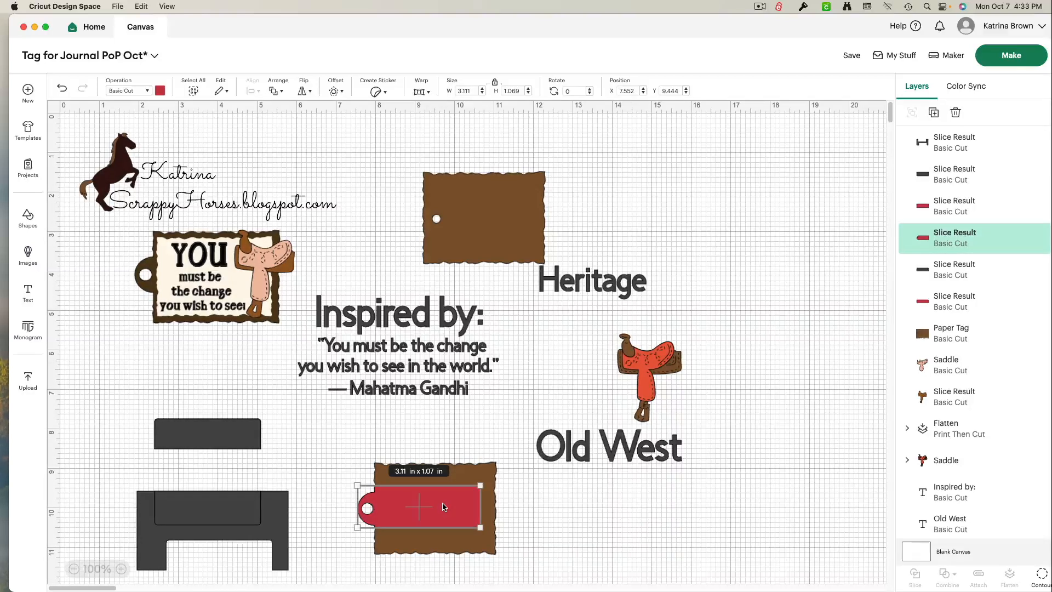
click(345, 445)
drag(341, 439, 429, 573)
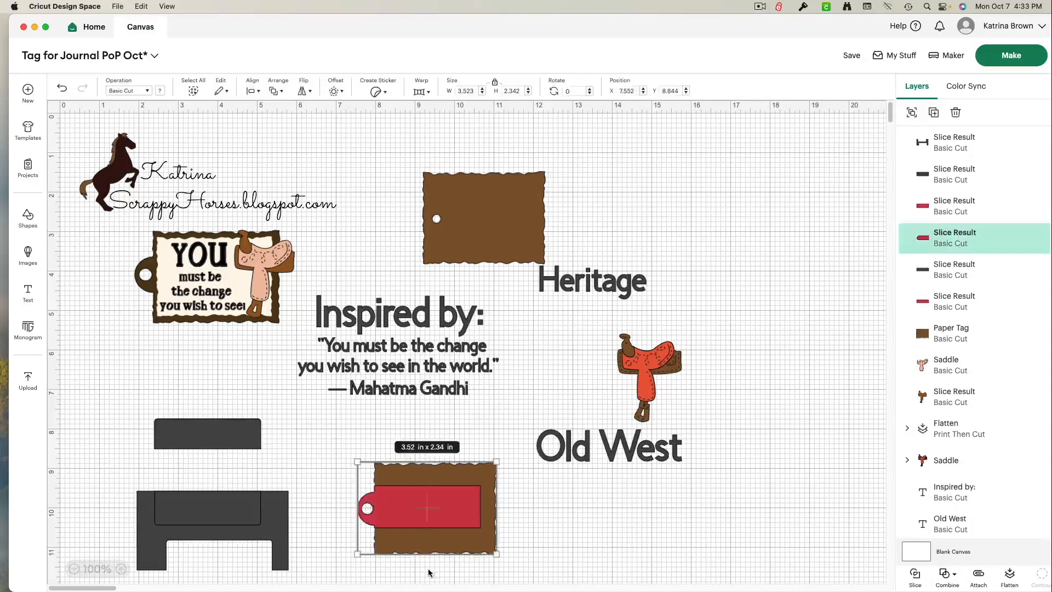
click(253, 91)
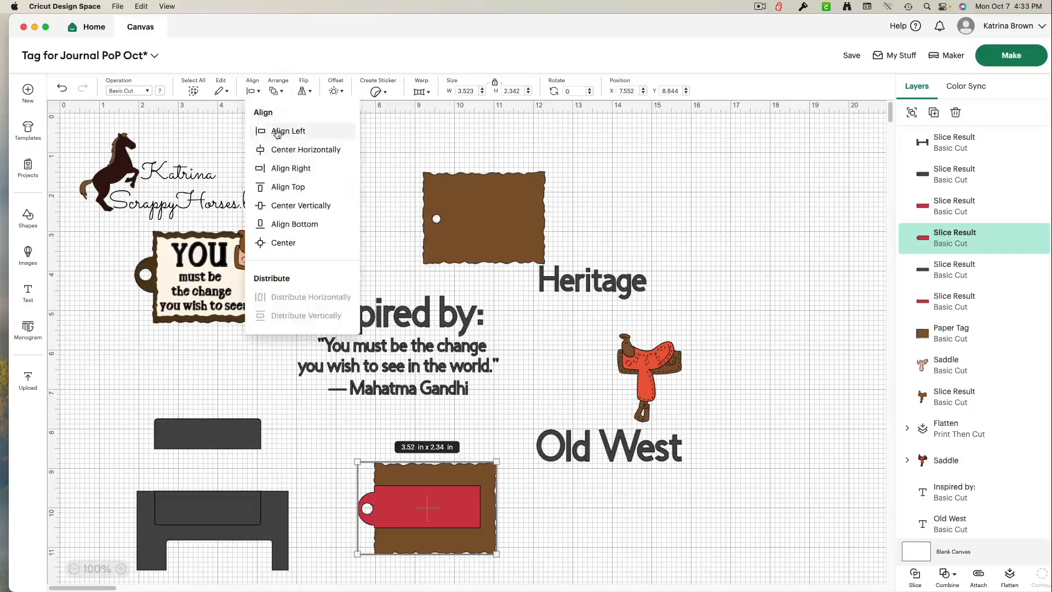
click(308, 207)
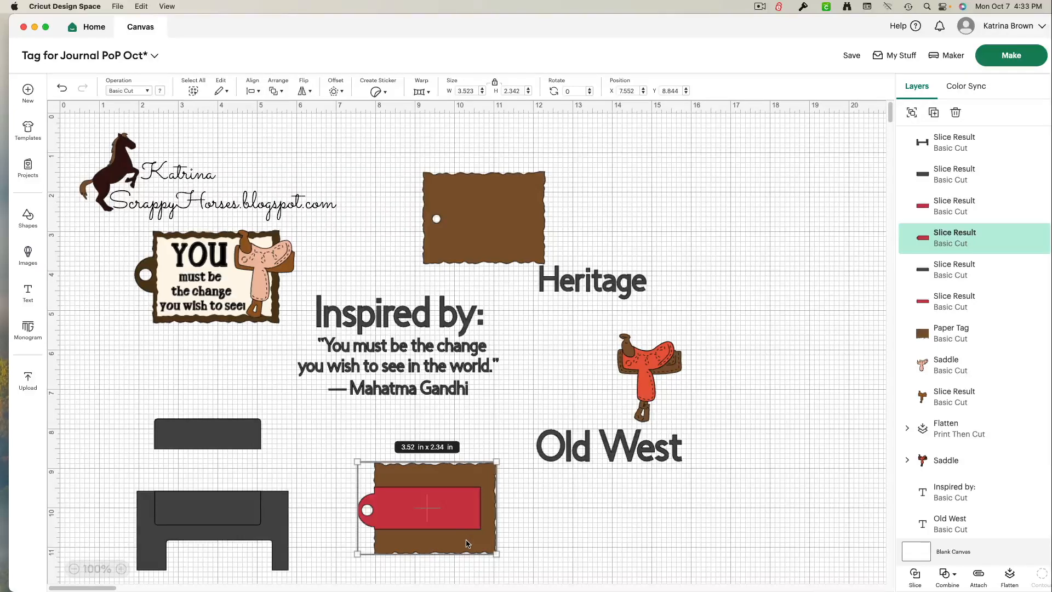
click(598, 550)
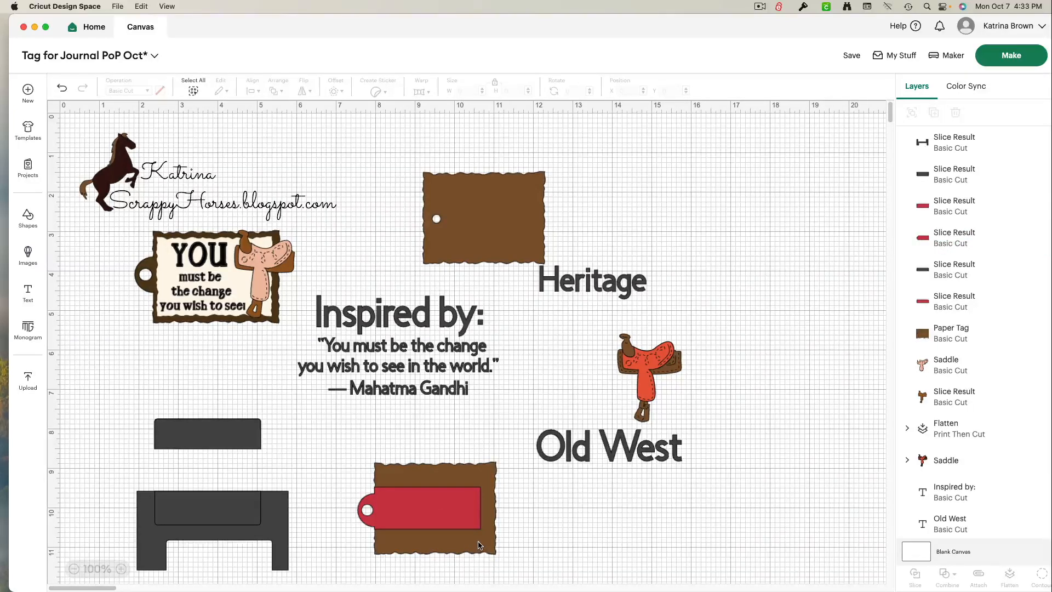
- Bring the lower brown paper tag in front of the red strip and hide the contour of its round hole
click(479, 543)
right_click(479, 544)
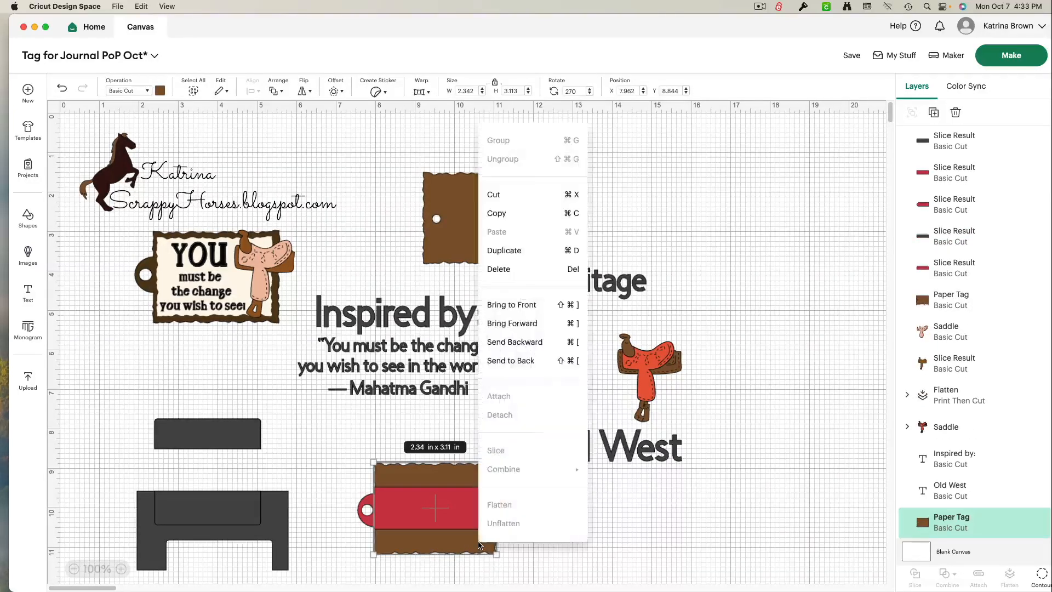
click(536, 305)
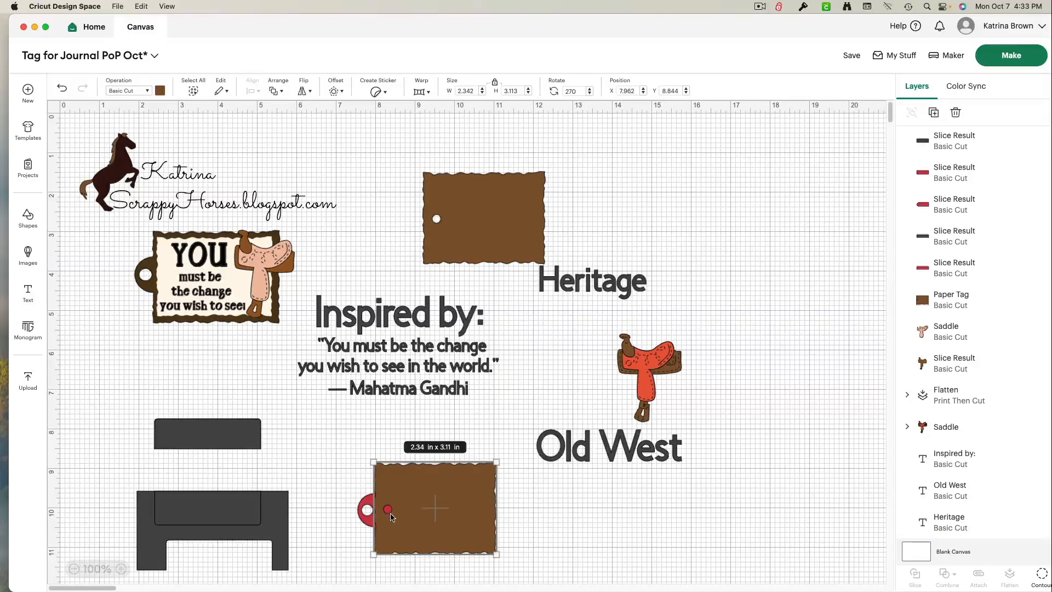
click(1043, 577)
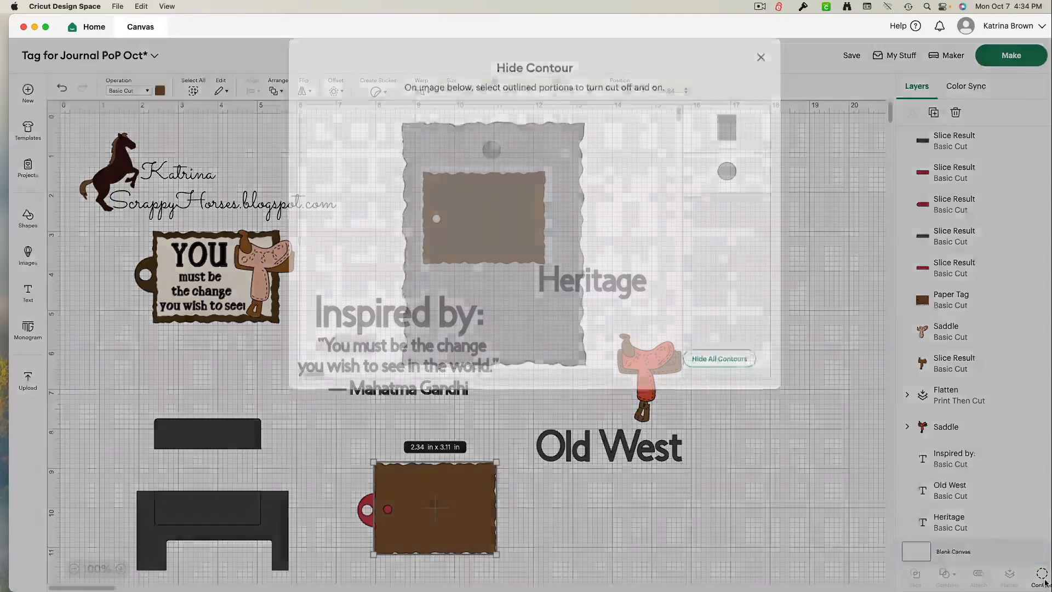
click(489, 165)
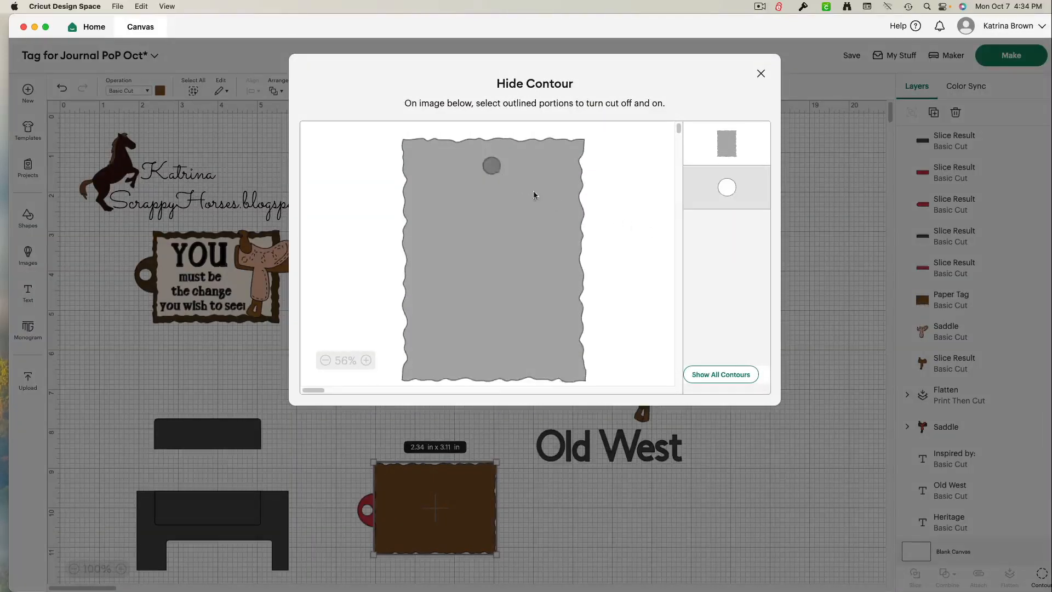
click(762, 74)
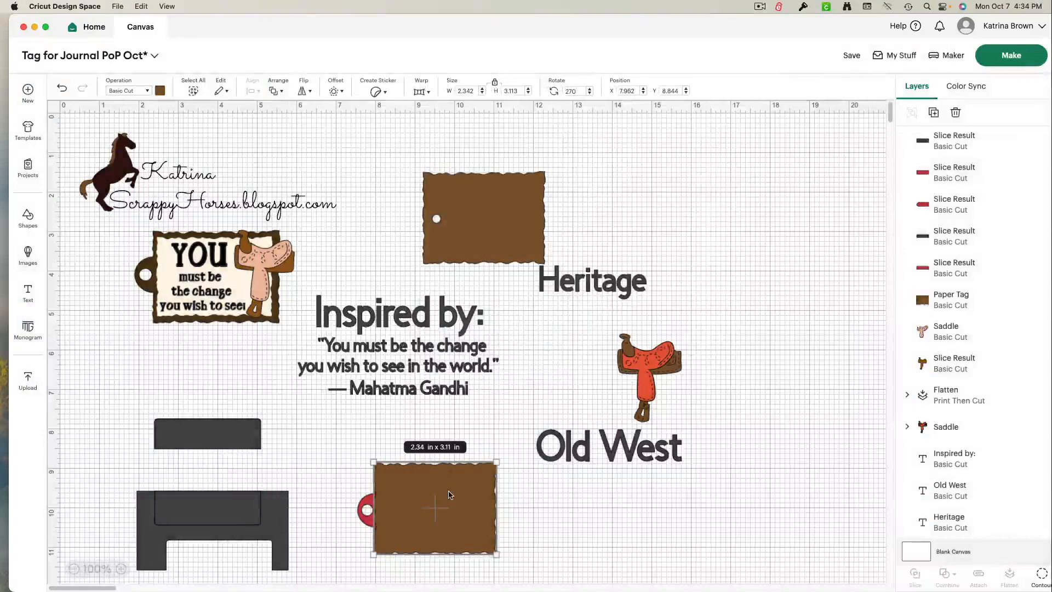
- Hide the round hole contour of the duplicate paper tag above the "Inspired by:" text
click(489, 187)
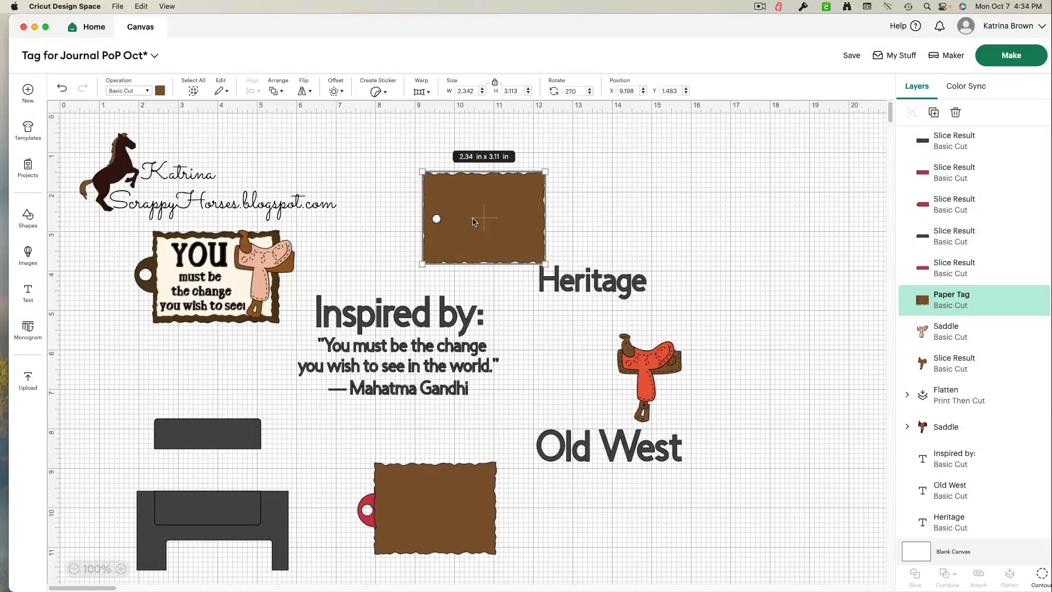
click(1044, 586)
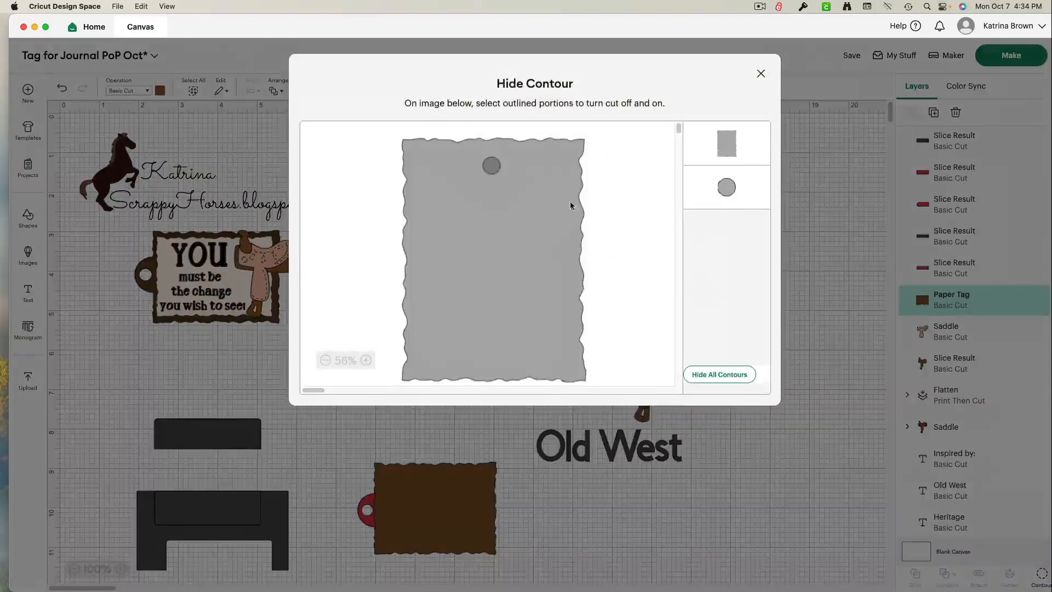
click(493, 167)
click(702, 380)
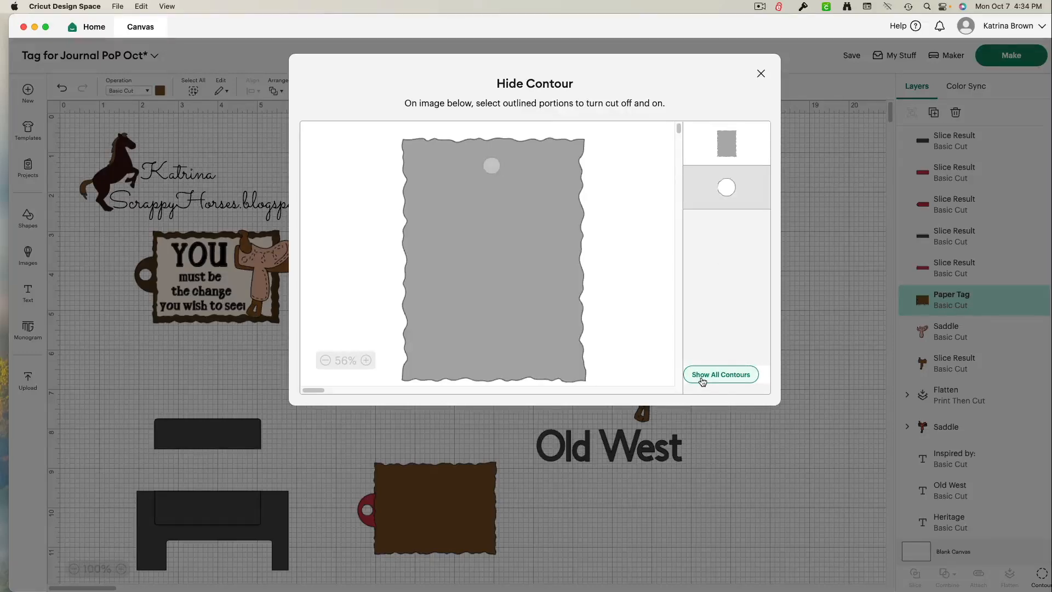
click(468, 187)
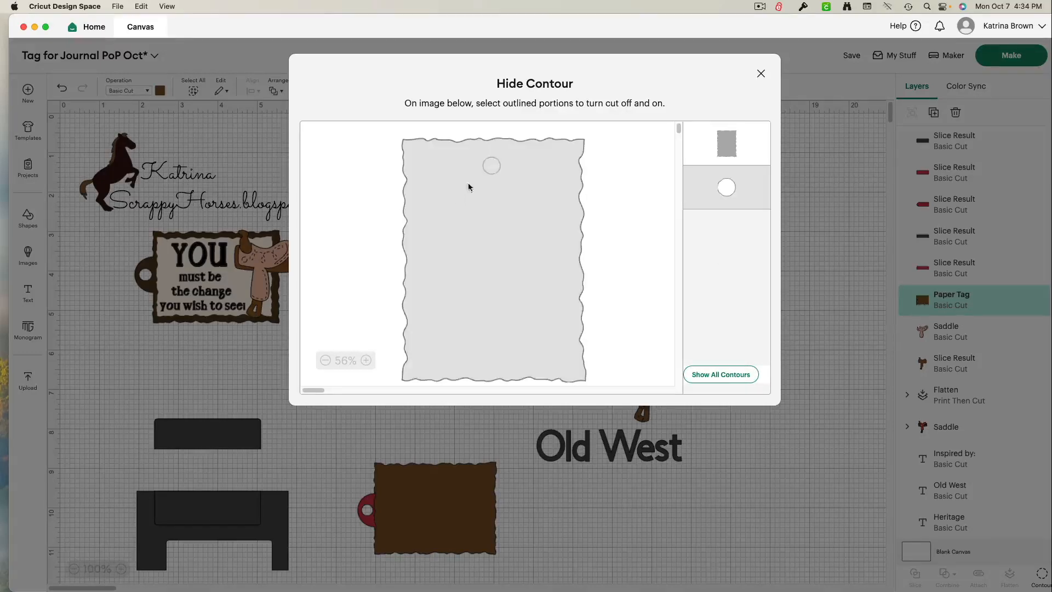
click(761, 73)
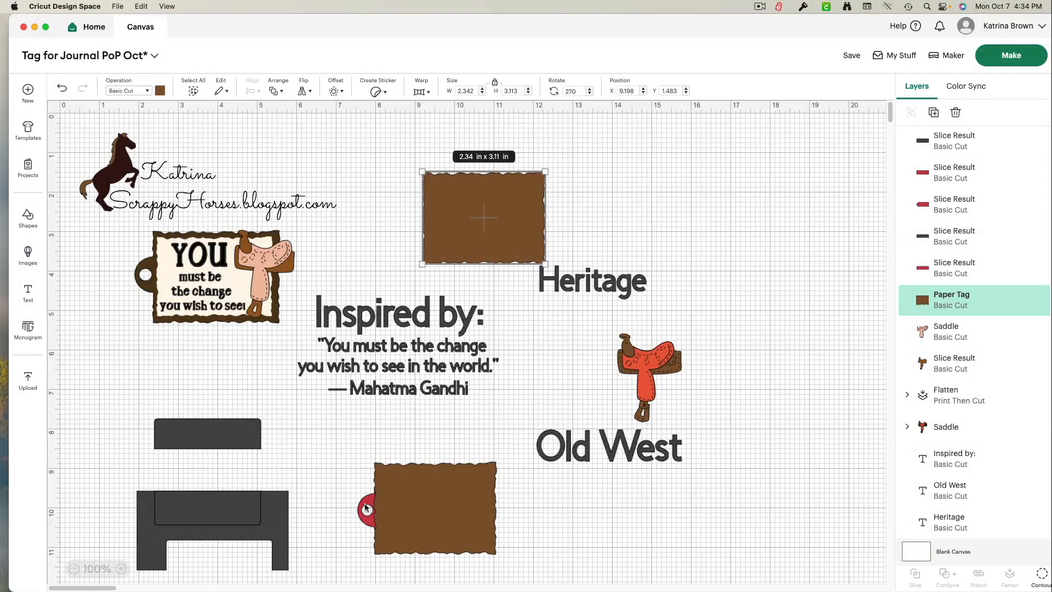
- Weld the lower brown paper tag to its red tab strip and color the combined shape dark brown
drag(330, 447, 464, 586)
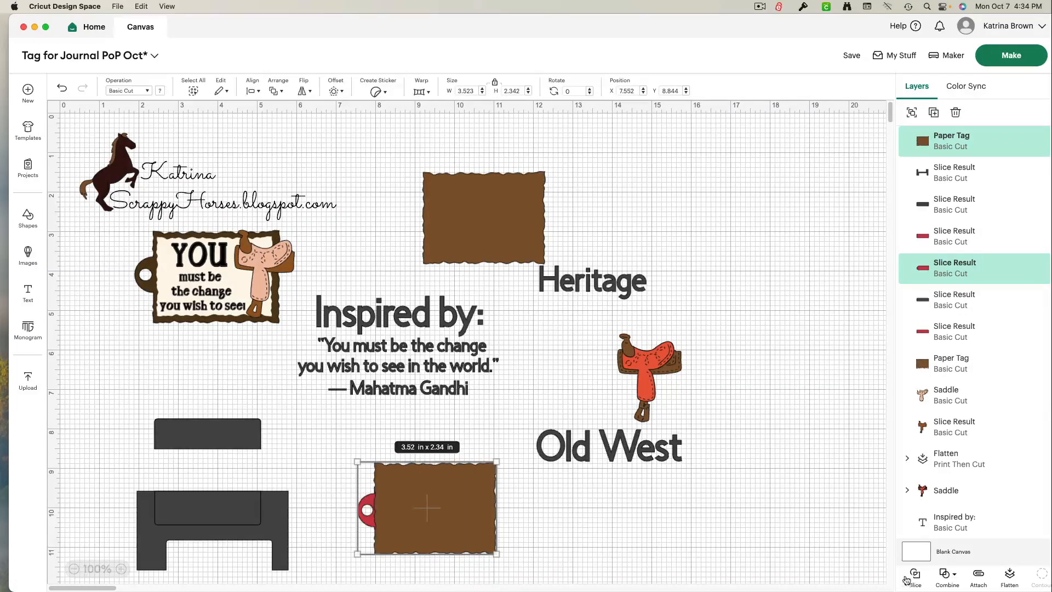
click(944, 578)
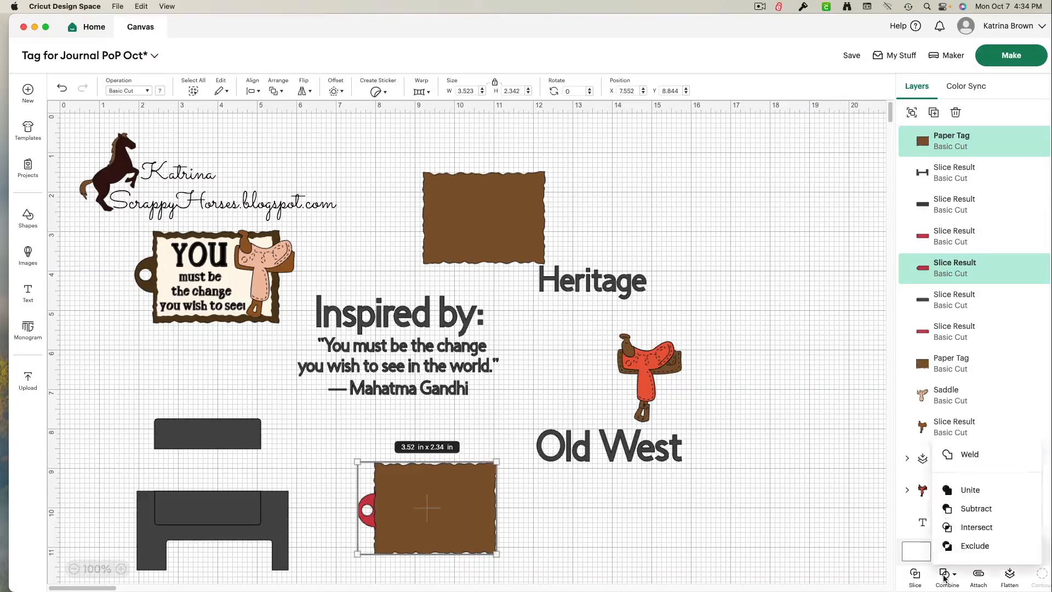
click(948, 459)
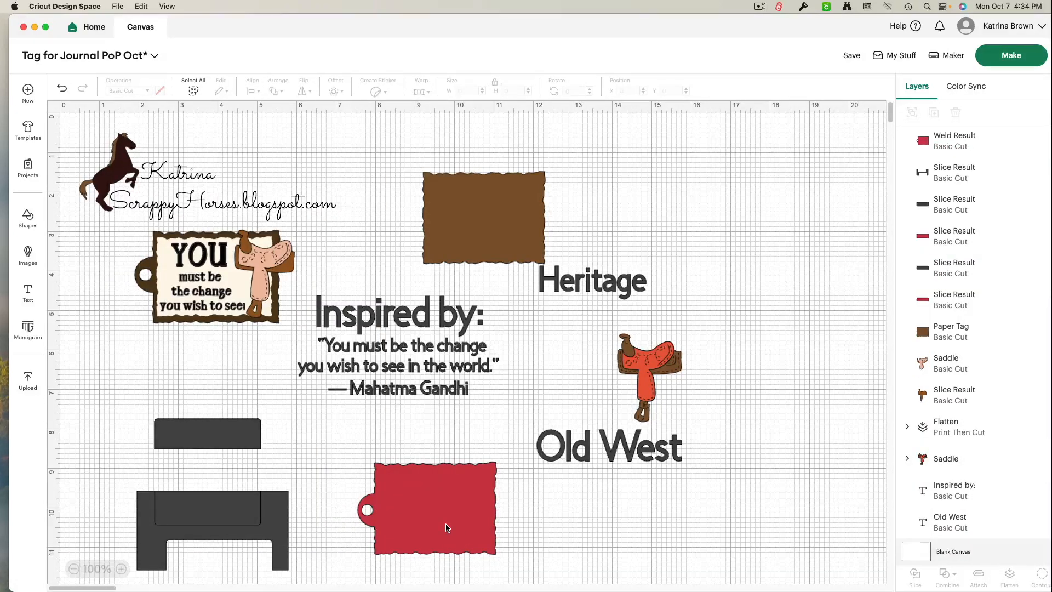
click(441, 538)
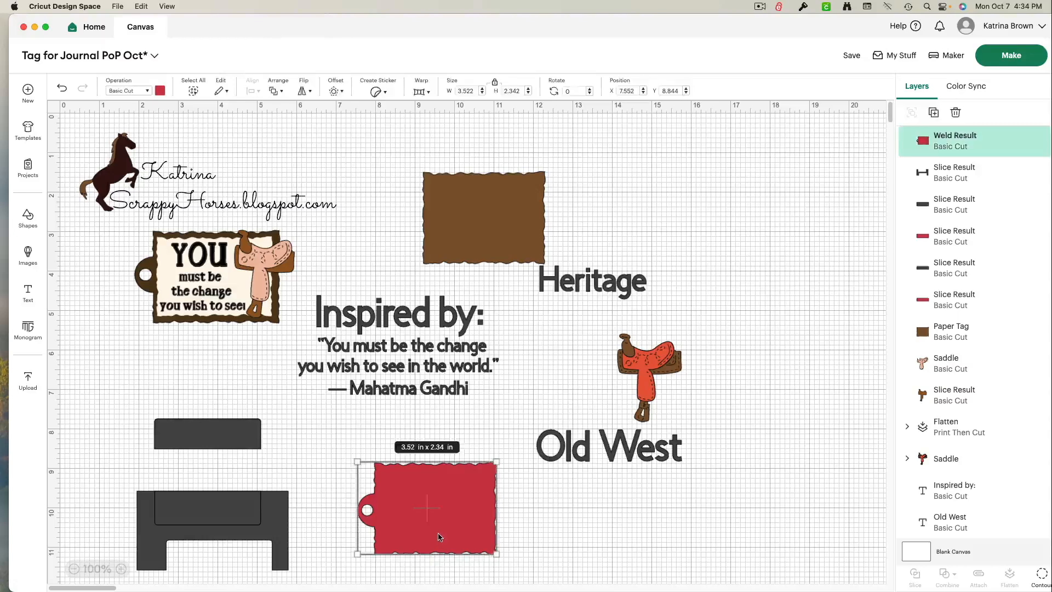
click(160, 91)
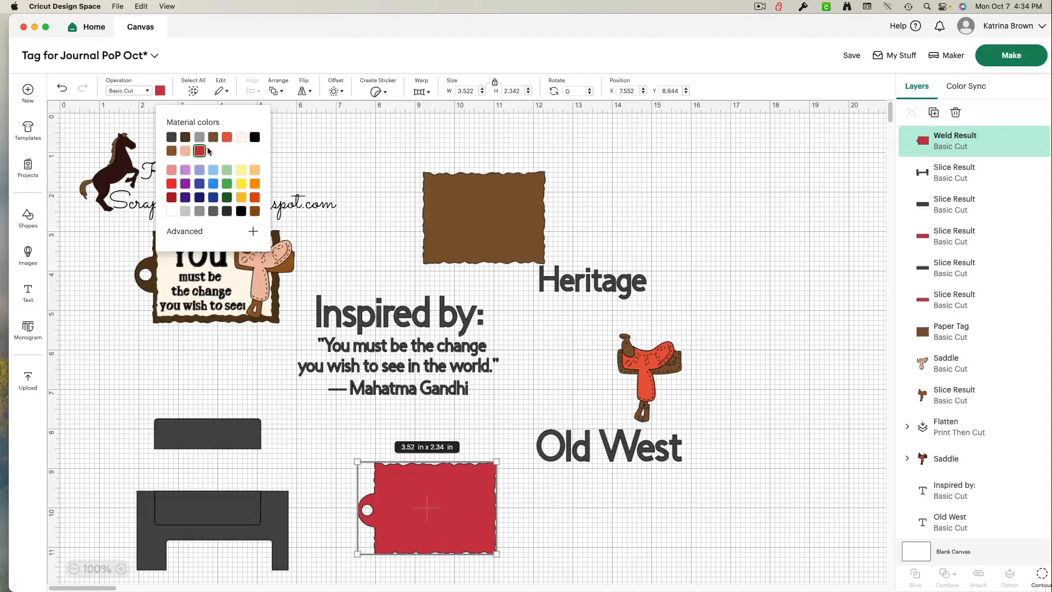
click(185, 137)
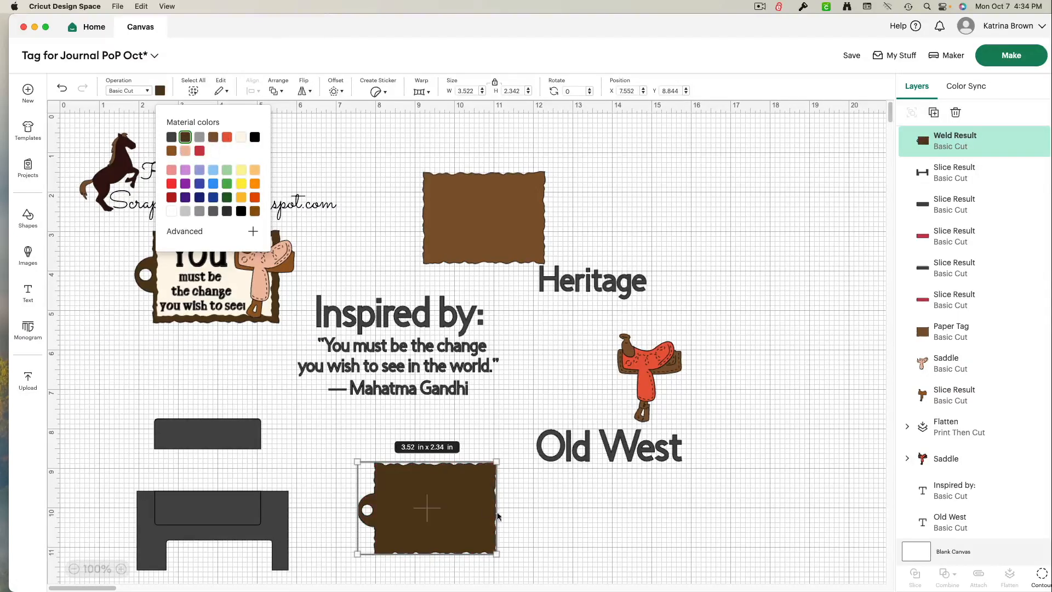
- Delete the leftover dark slice pieces and the hidden strips below the finished sample tag
click(101, 415)
drag(88, 385, 277, 589)
key(Delete)
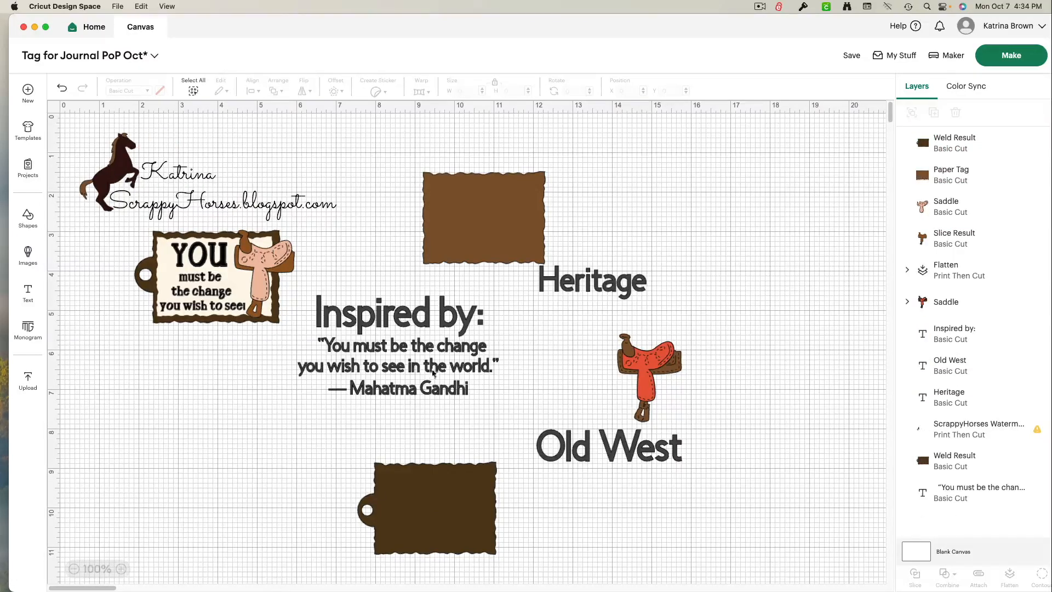
- Place the remaining brown paper tag beside the dark welded tag and shrink it to about 2.22 × 2.95 in
click(466, 206)
drag(466, 206, 221, 449)
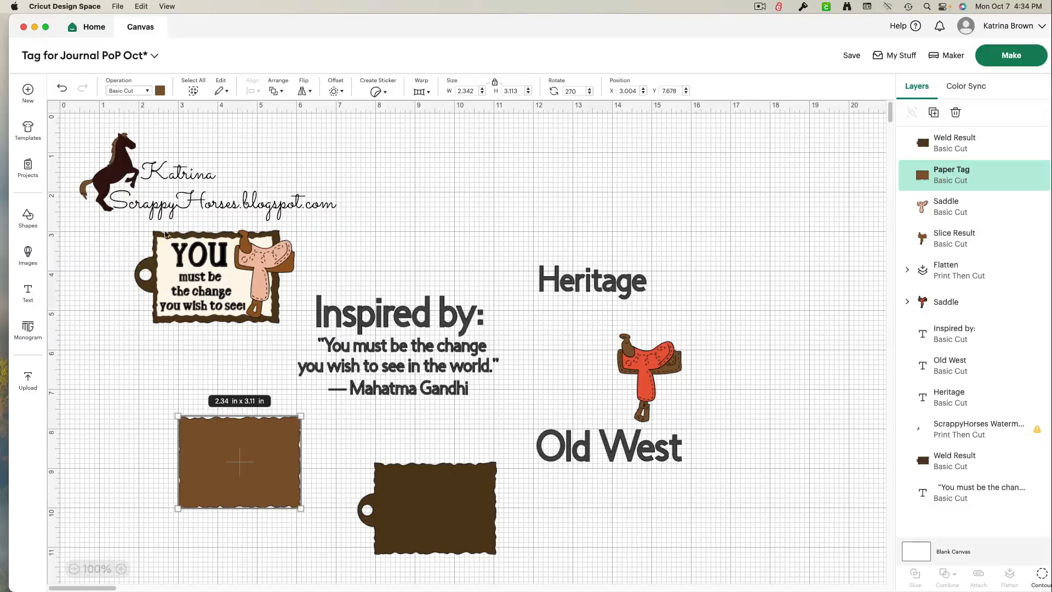
drag(455, 507, 407, 492)
click(281, 477)
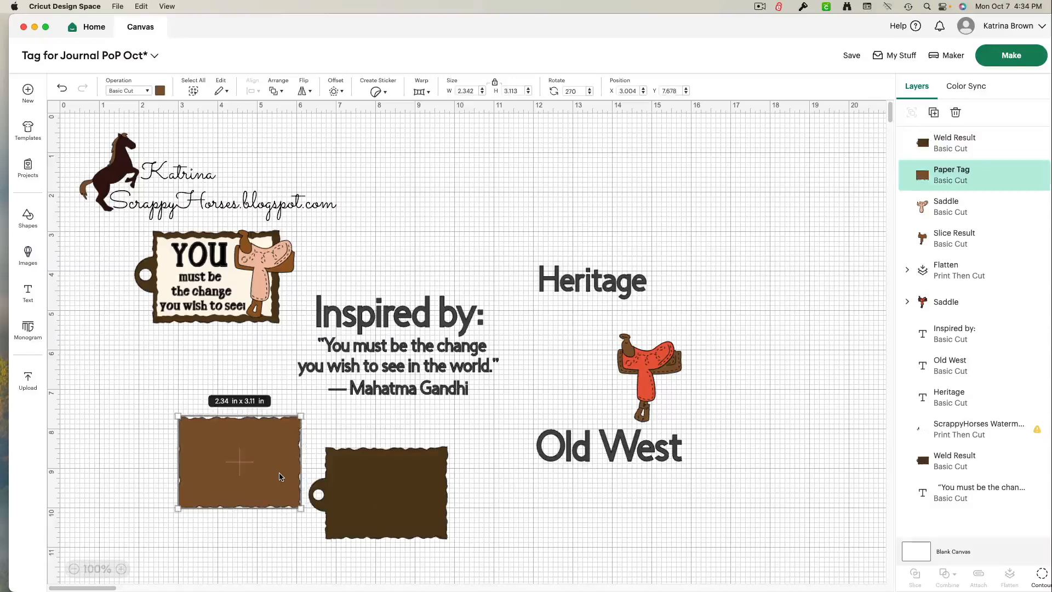
drag(299, 508, 293, 500)
- Bring the paper tag to the front and fit it over the dark tag's body at about 2.11 × 2.86 in
right_click(276, 478)
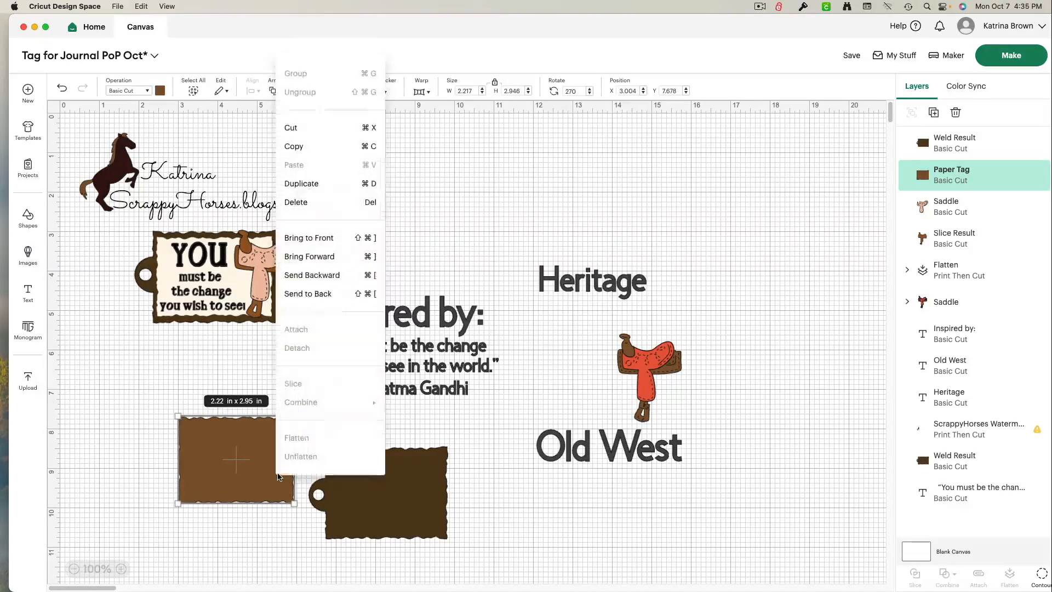
click(312, 235)
drag(245, 443, 388, 487)
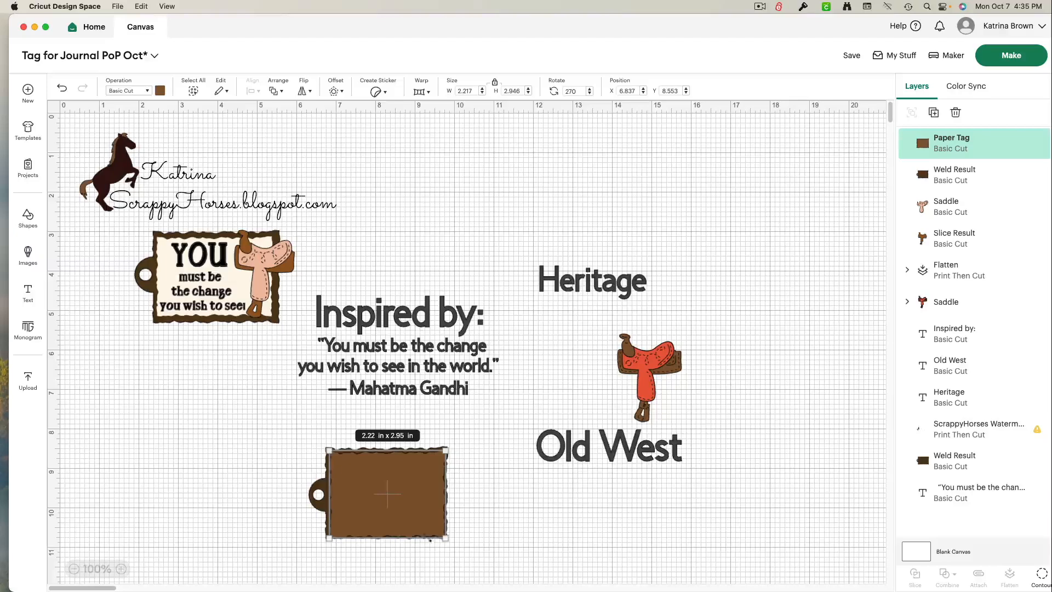
drag(420, 536, 437, 519)
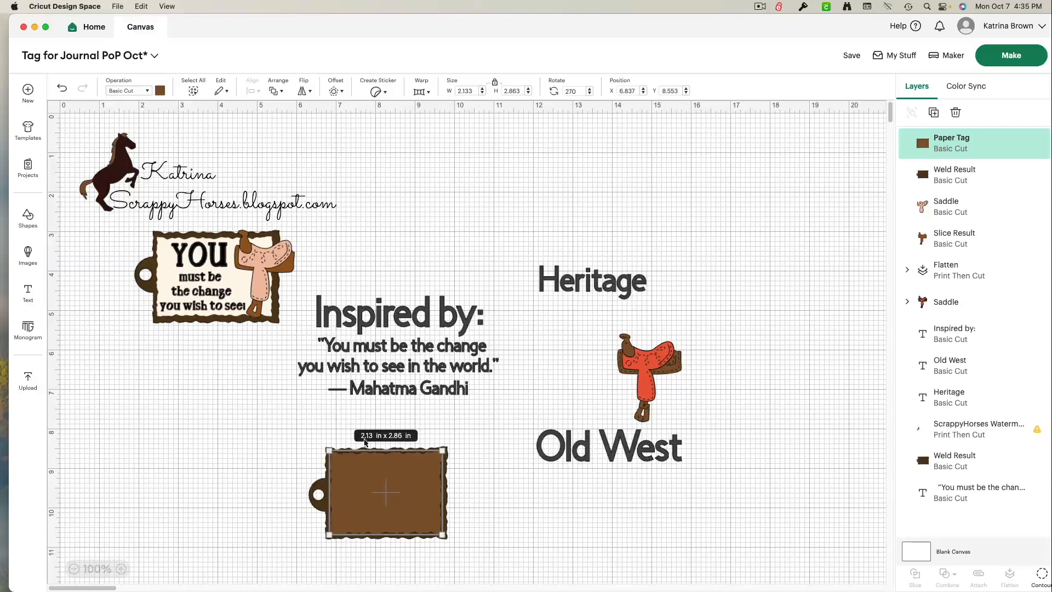
drag(375, 447, 375, 450)
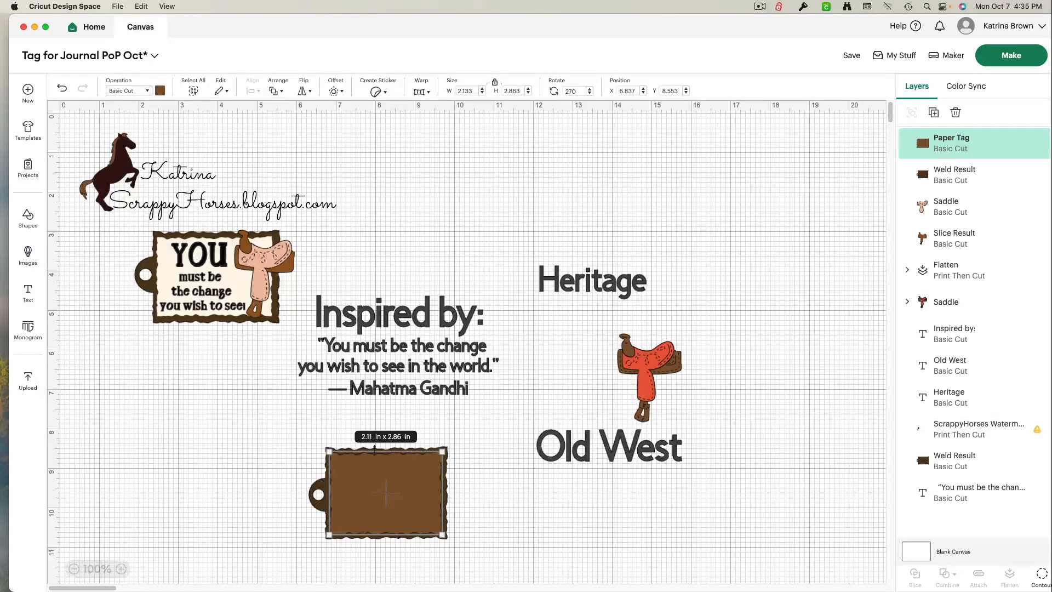
- Color the paper tag cream and move the dark and cream tag pieces apart, near the "Old West" text
click(161, 91)
click(240, 137)
drag(366, 495, 776, 429)
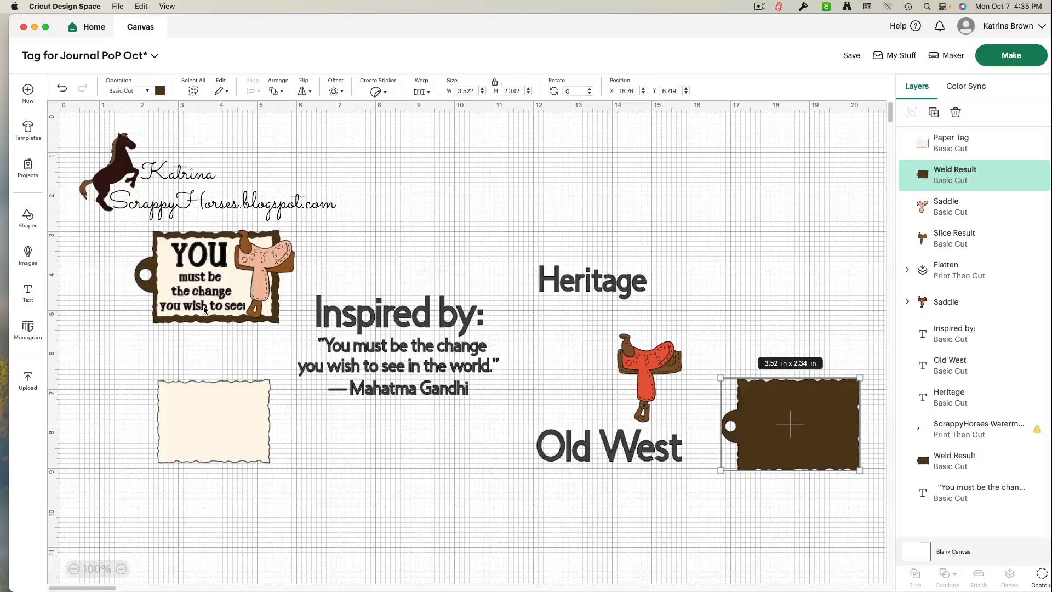
drag(189, 428, 631, 521)
- Add a four-line text reading "You / must be / the change / you wish to see!" below the sample tag
click(29, 293)
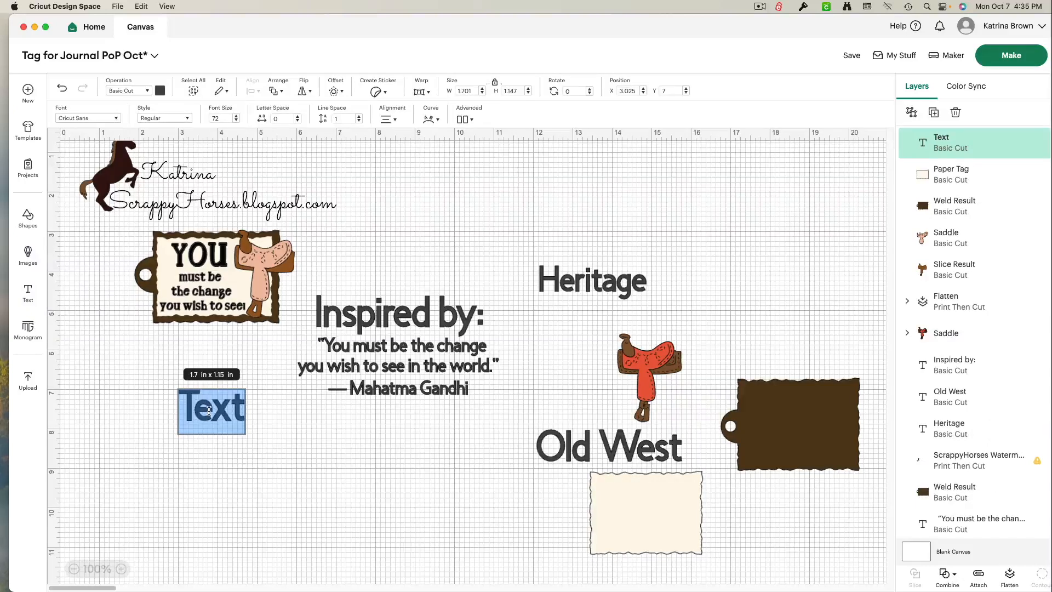
click(209, 411)
drag(245, 411, 199, 388)
text(You)
key(Return)
text(must be)
key(Return)
text(the change)
key(Return)
text(you wish to see)
text(!)
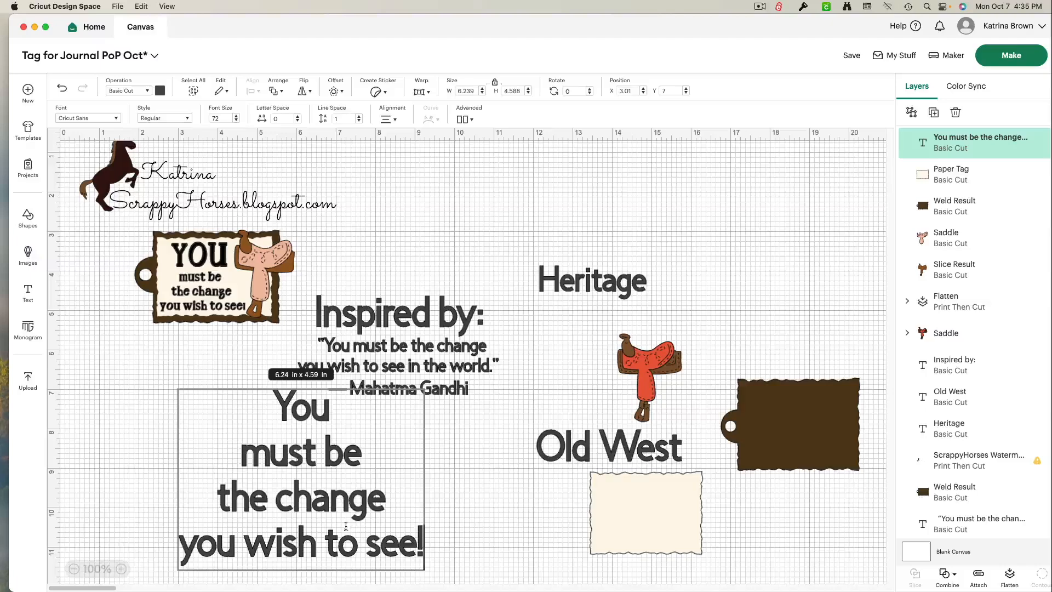
key(Escape)
- Shrink the new quote text to about 3.08 × 2.23 in and set its style to Bold
drag(310, 462, 301, 471)
scroll(492, 458, down, 1)
scroll(491, 458, down, 5)
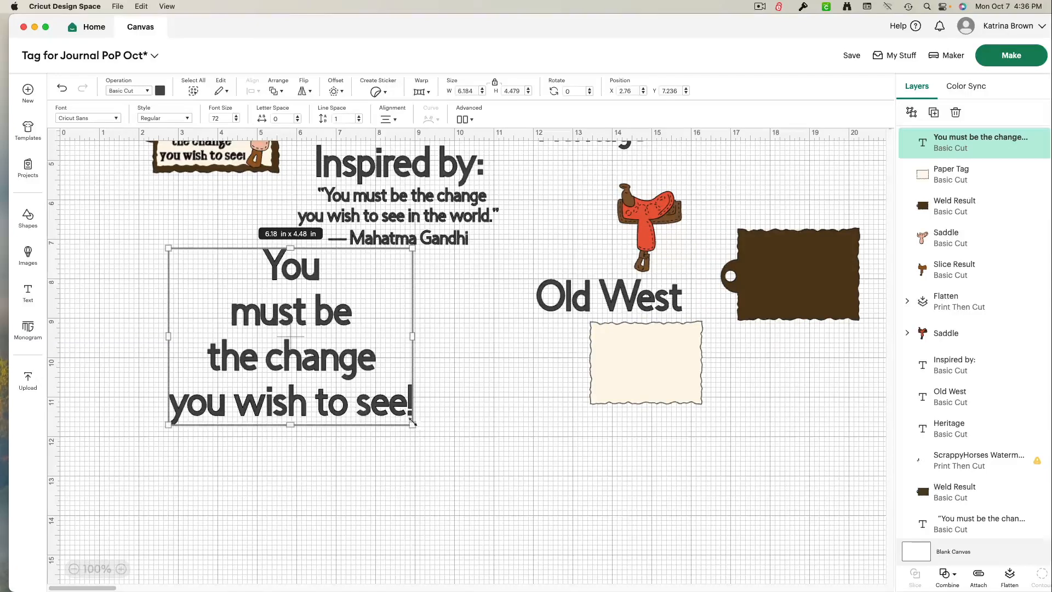
drag(414, 422, 286, 333)
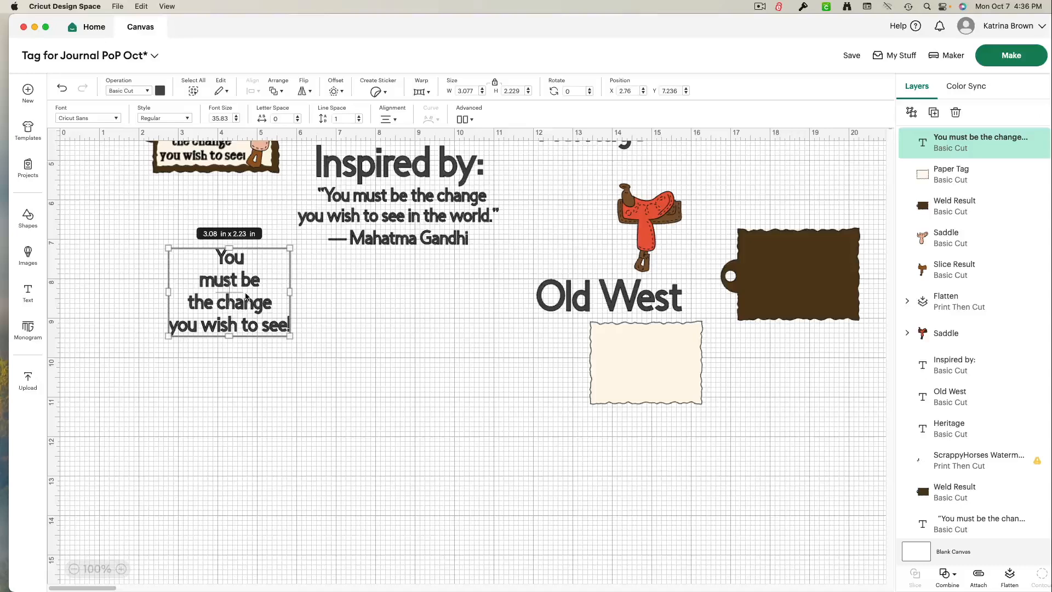
click(187, 119)
click(195, 163)
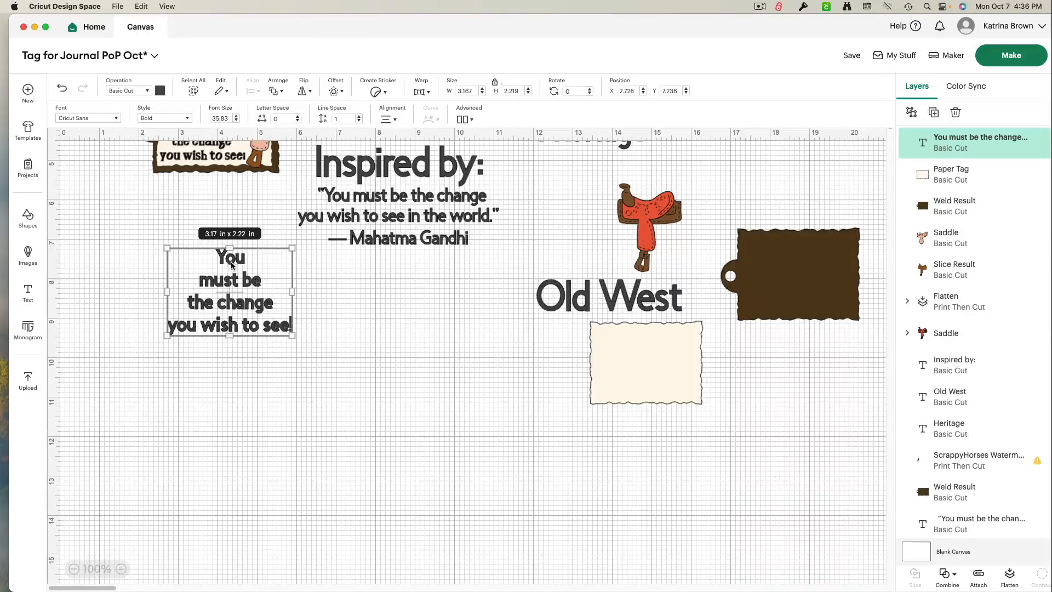
- Move the new quote text below the Gandhi quote and change its font to A Child's Year
drag(234, 273, 442, 311)
click(116, 118)
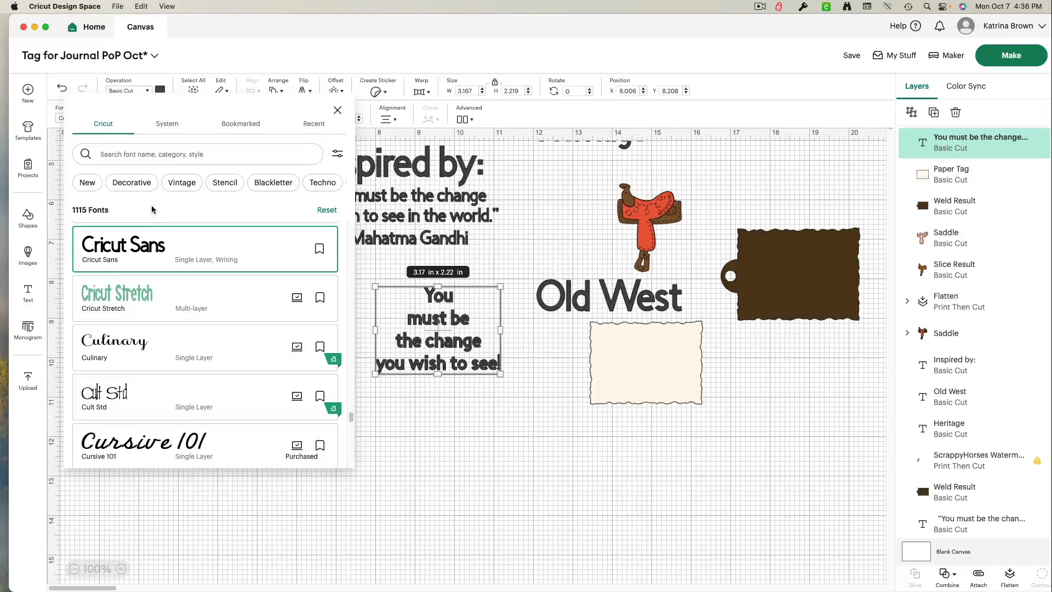
scroll(159, 274, up, 20)
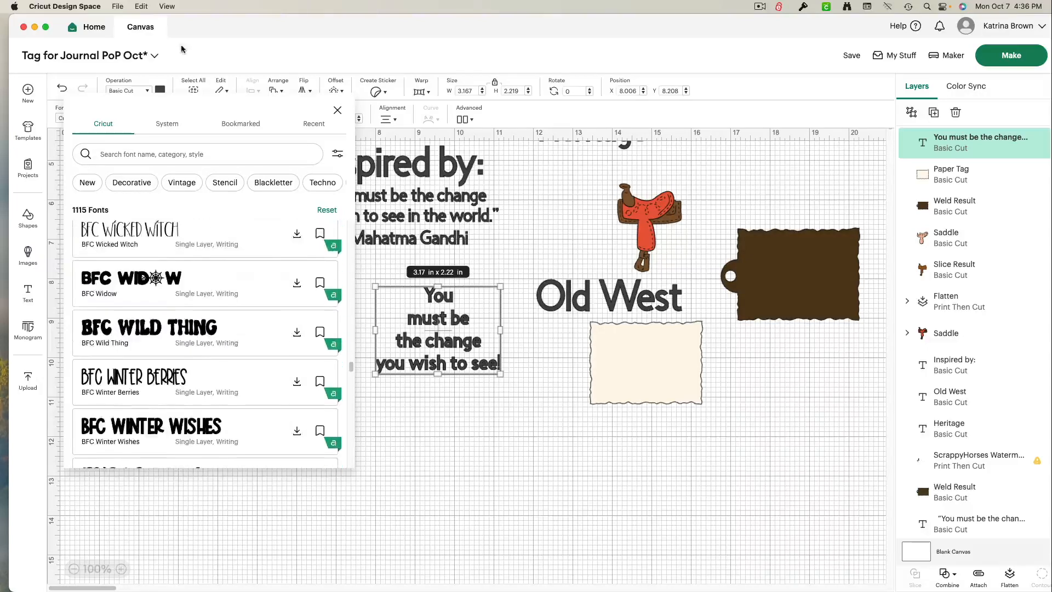
click(180, 151)
text(child)
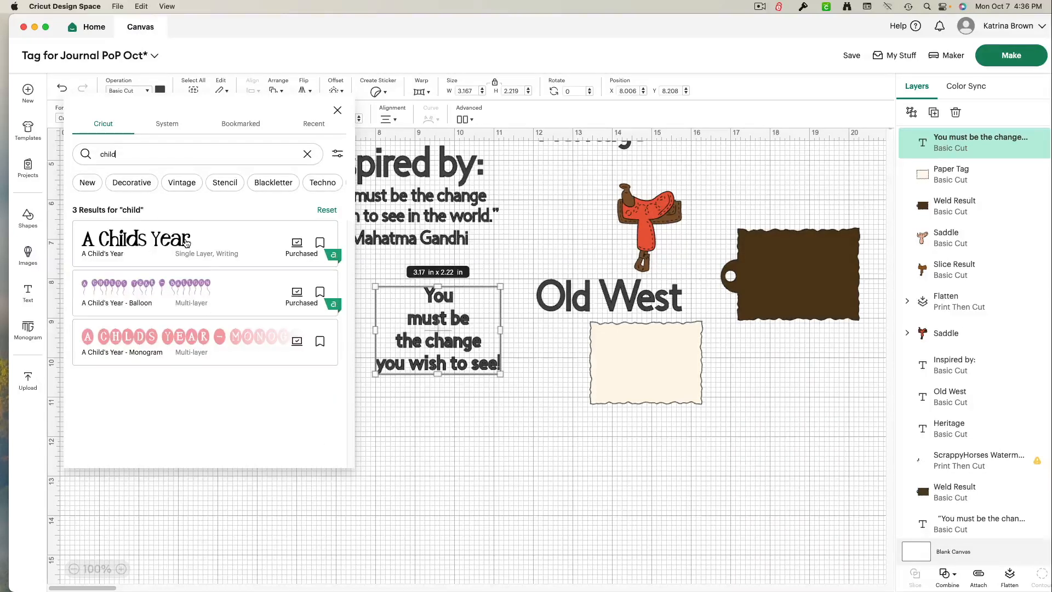
click(187, 243)
click(438, 439)
click(450, 358)
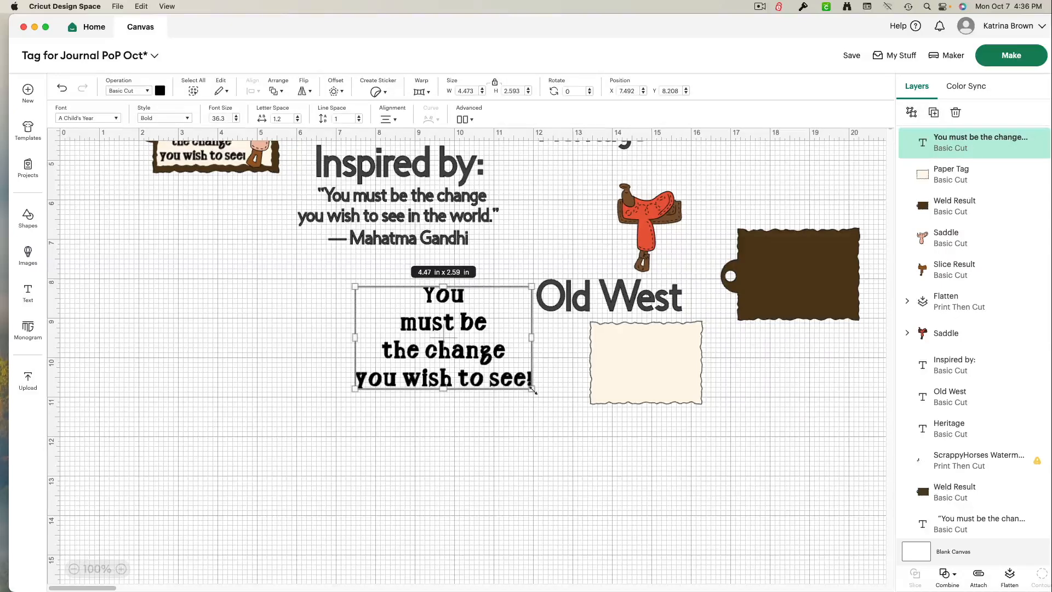
- Shrink the quote text to about 2.83 × 1.64 in and move the cream tag below the sample tag
drag(534, 391, 470, 347)
drag(623, 376, 191, 345)
scroll(238, 355, up, 1)
scroll(239, 356, up, 2)
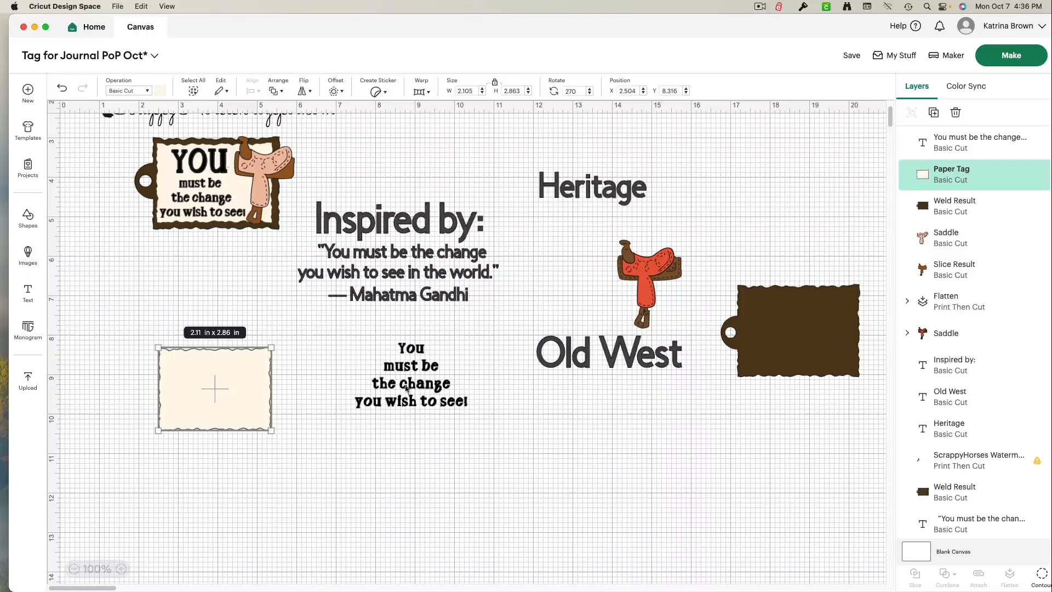
- Place the quote text on the cream tag and shrink it to about 2.21 × 1.28 in
drag(409, 372, 211, 386)
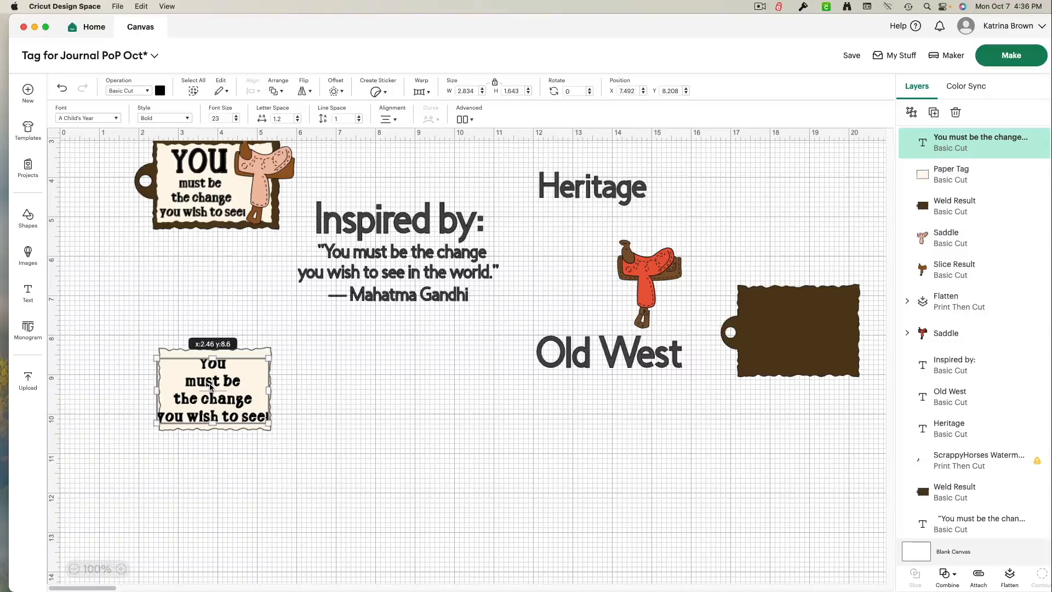
drag(269, 423, 245, 410)
drag(222, 370, 247, 414)
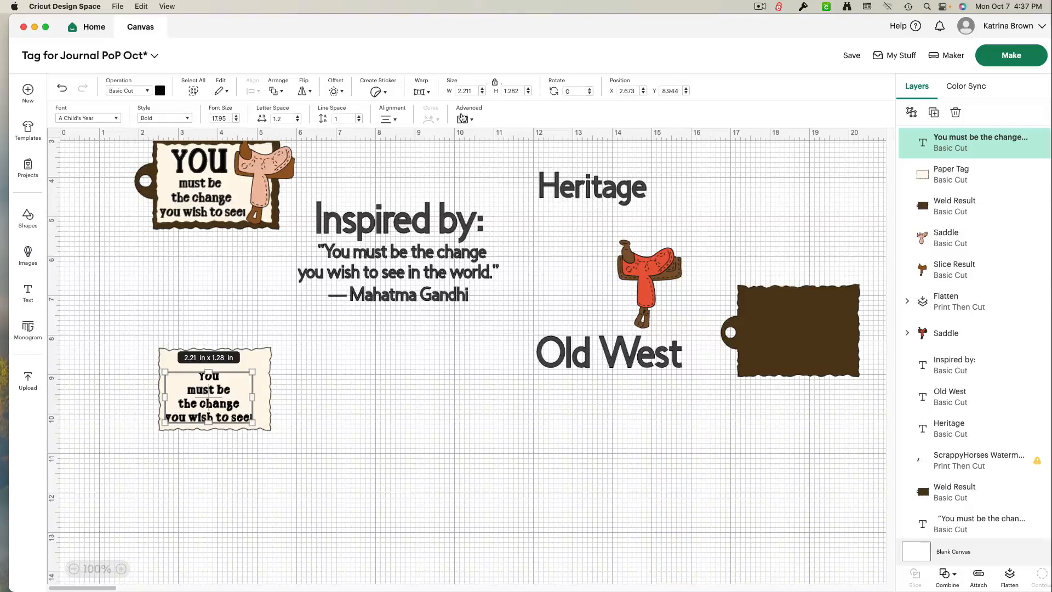
- Ungroup the quote text to lines and enlarge "You" to about 1.52 × 0.6 in, arranging the other lines beneath it
click(463, 118)
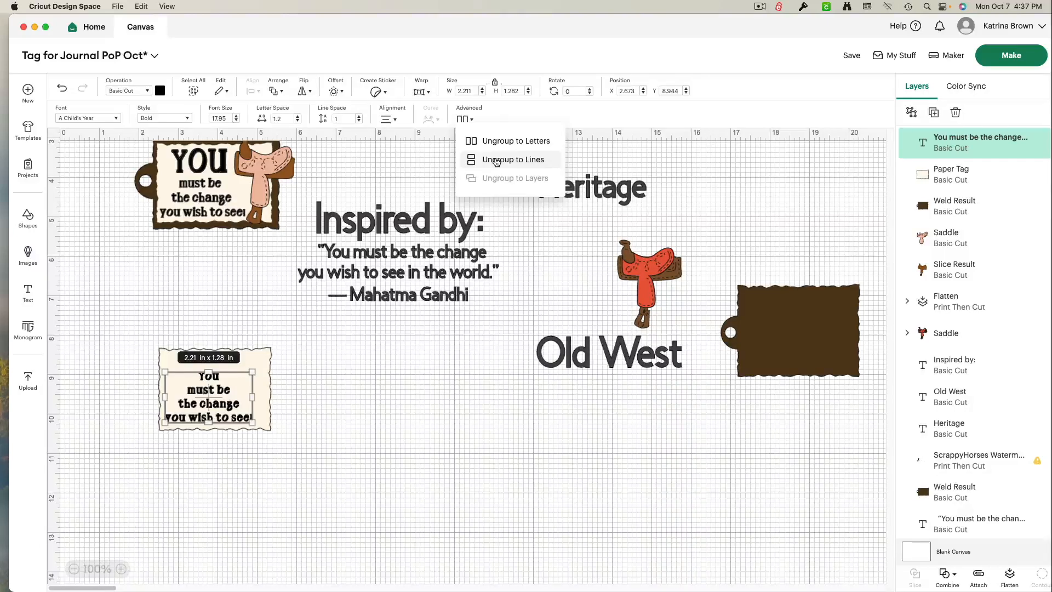
click(497, 160)
click(214, 378)
drag(221, 384, 208, 408)
click(207, 419)
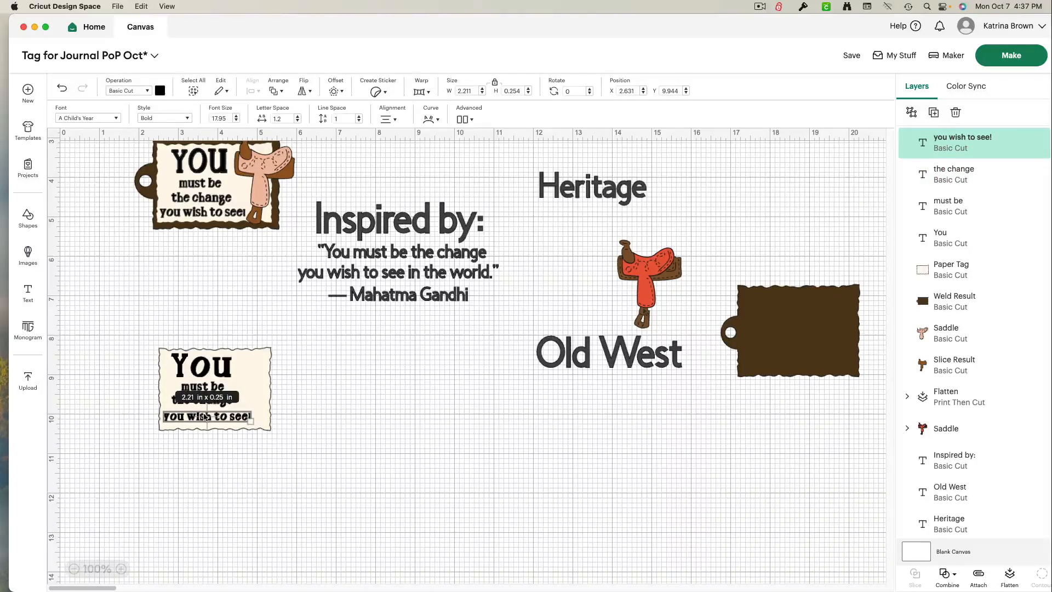
click(324, 434)
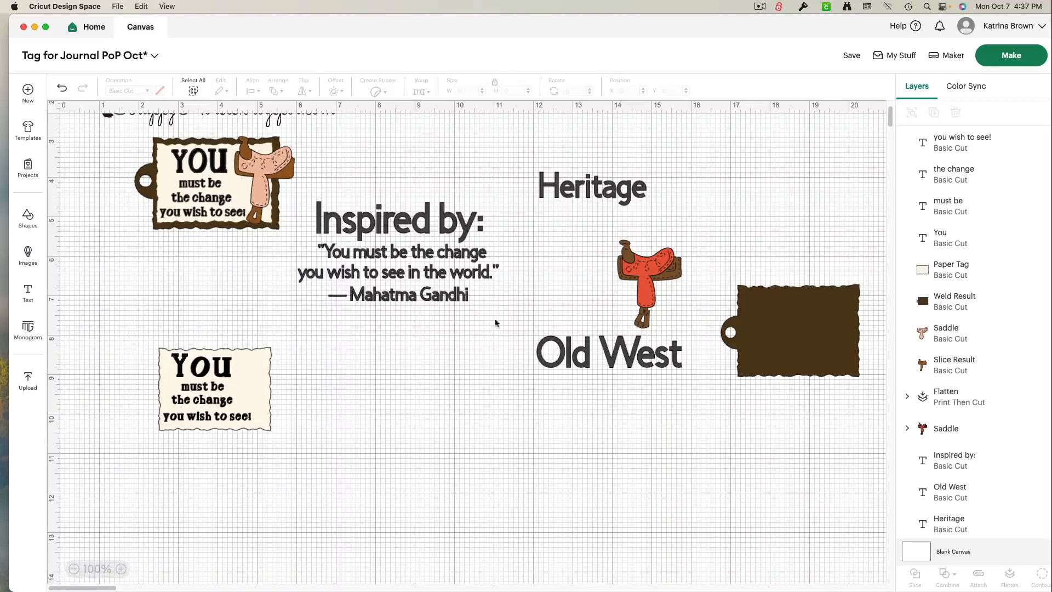
- Bring the red saddle to the front, try it over the cream tag's edge, and set it beside the tag
drag(657, 271, 267, 357)
right_click(346, 370)
click(393, 220)
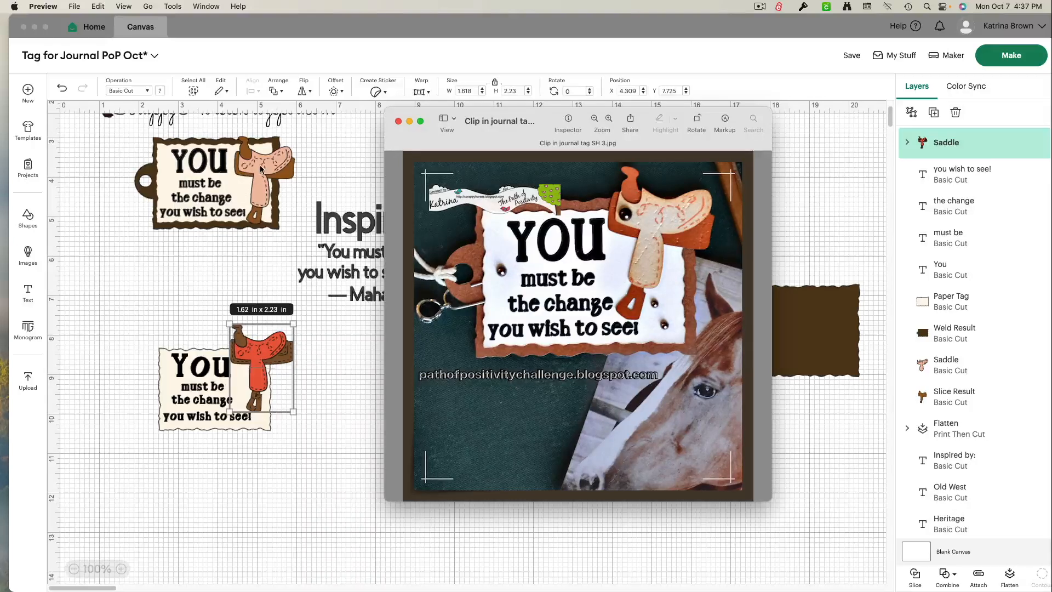
click(255, 351)
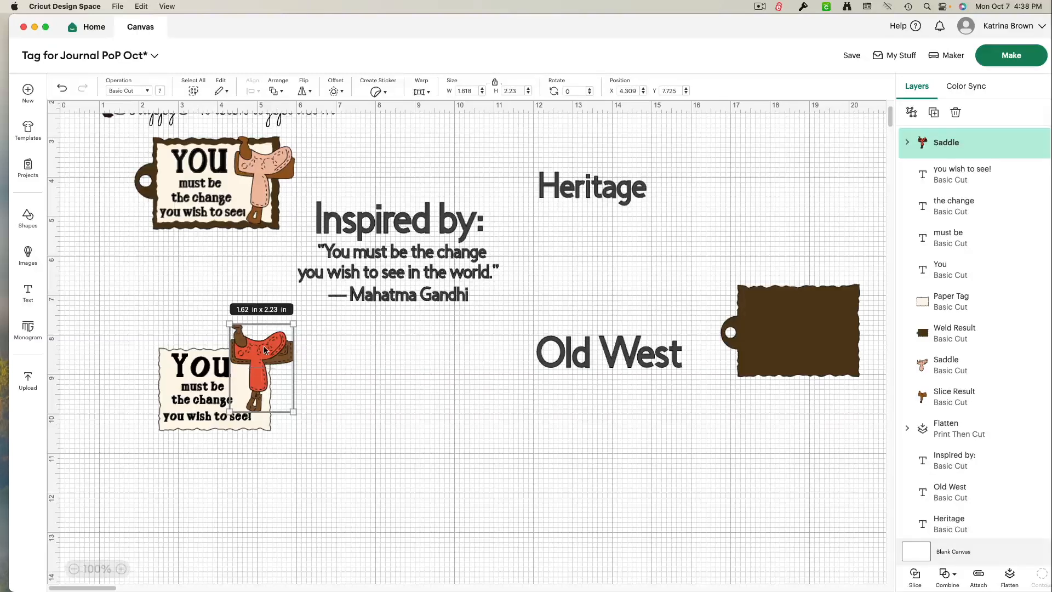
drag(261, 357, 354, 384)
- Flatten the four quote lines onto the cream paper tag and place the brown hanging tag behind it as a border
click(218, 401)
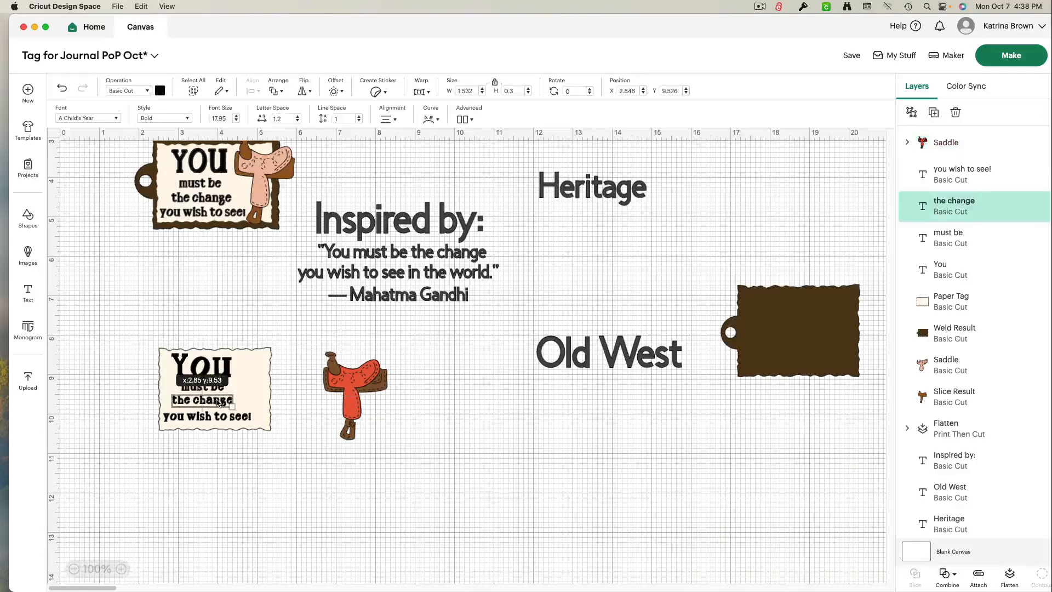
drag(218, 401, 218, 402)
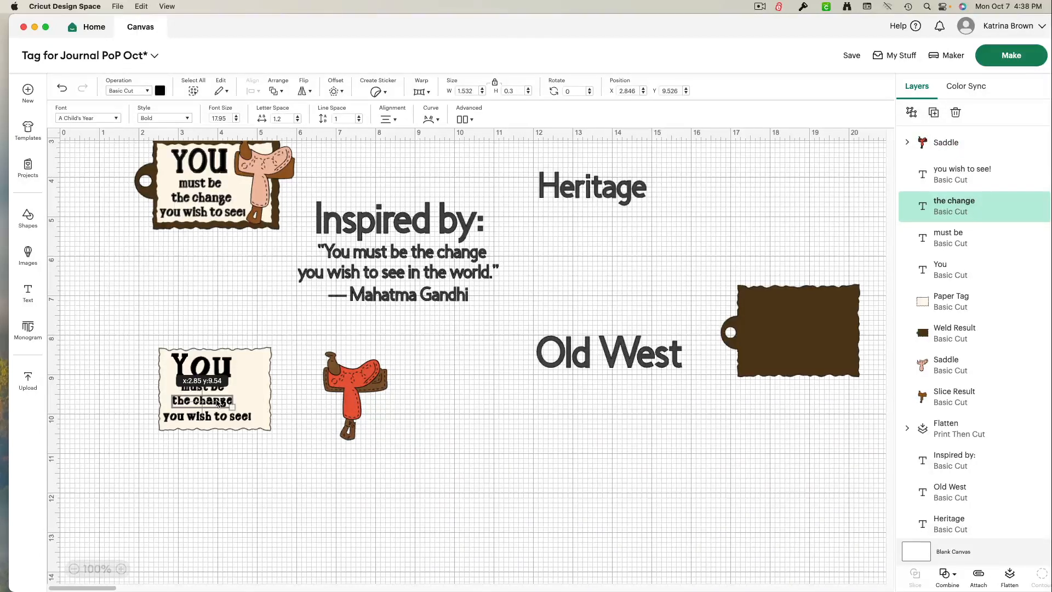
click(147, 355)
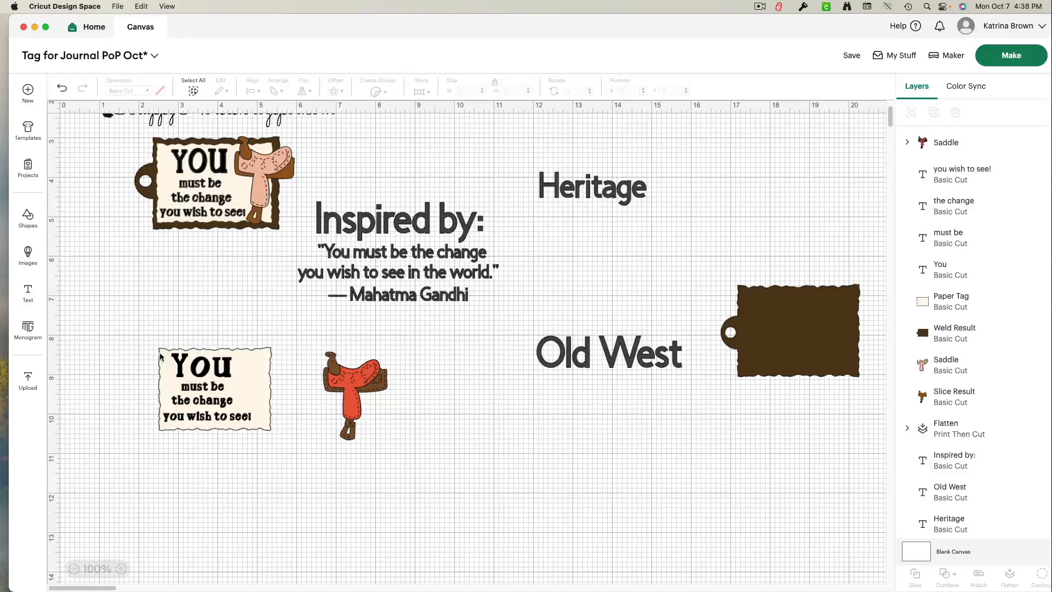
click(200, 372)
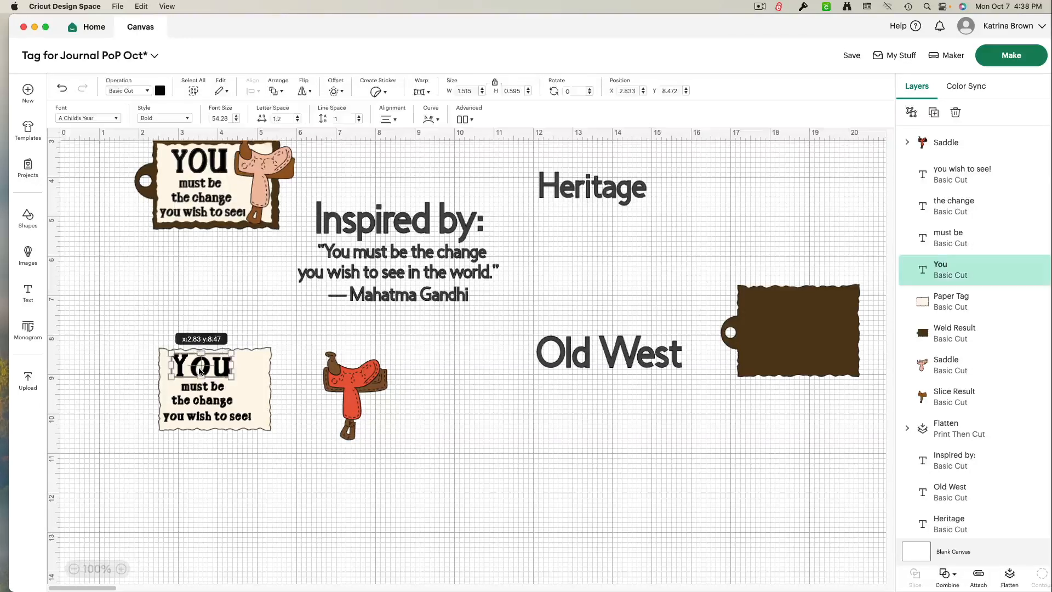
drag(116, 348, 230, 466)
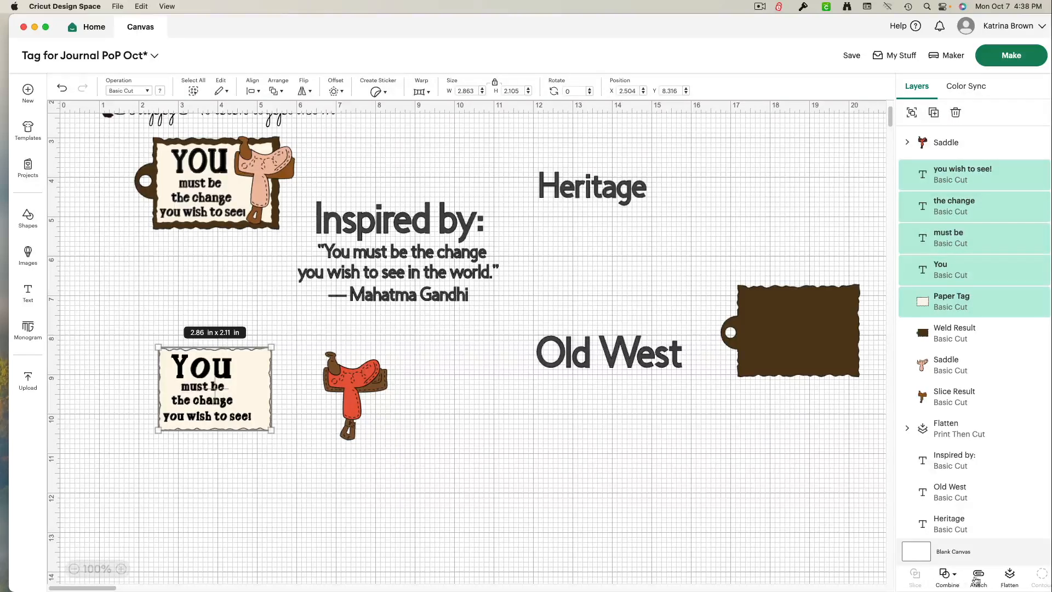
click(1010, 576)
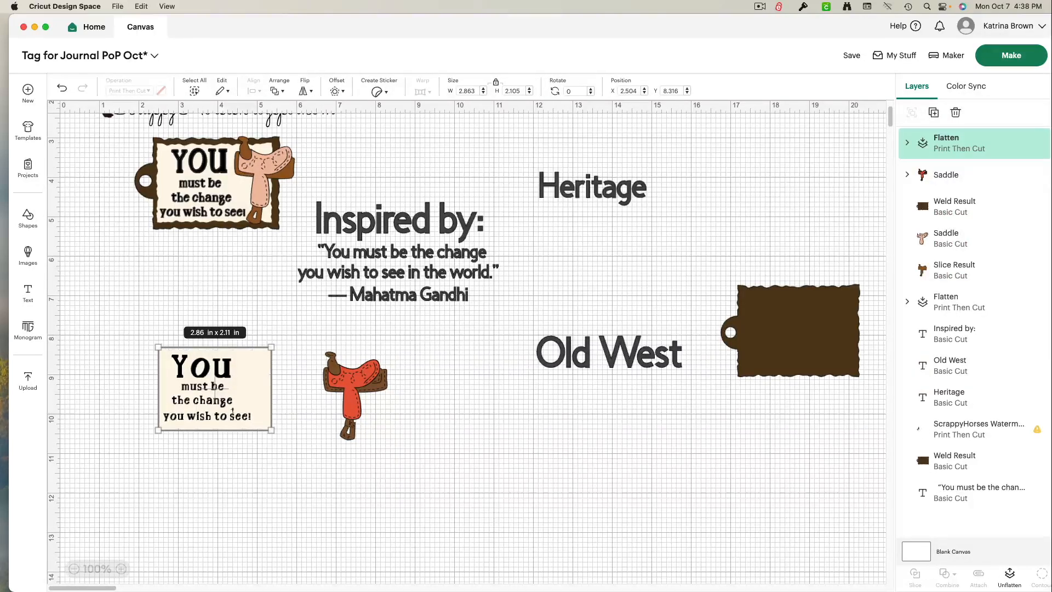
drag(791, 340, 211, 396)
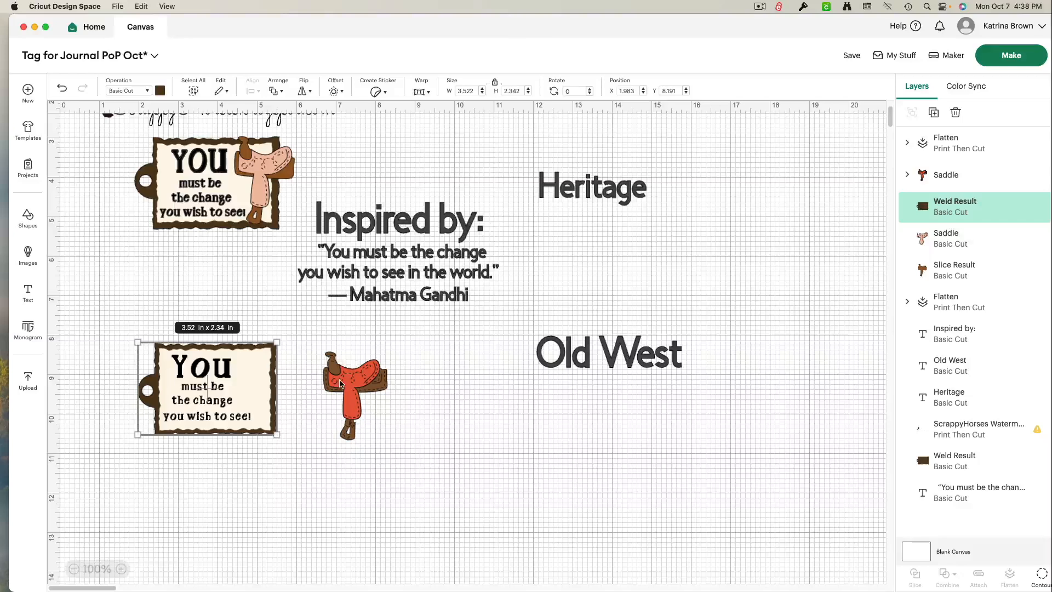
- Set the saddle aside from the tag, ungroup it, and separate its red layer from the brown base
mouse_move(351, 381)
mouse_down()
mouse_move(343, 386)
mouse_move(342, 368)
mouse_up()
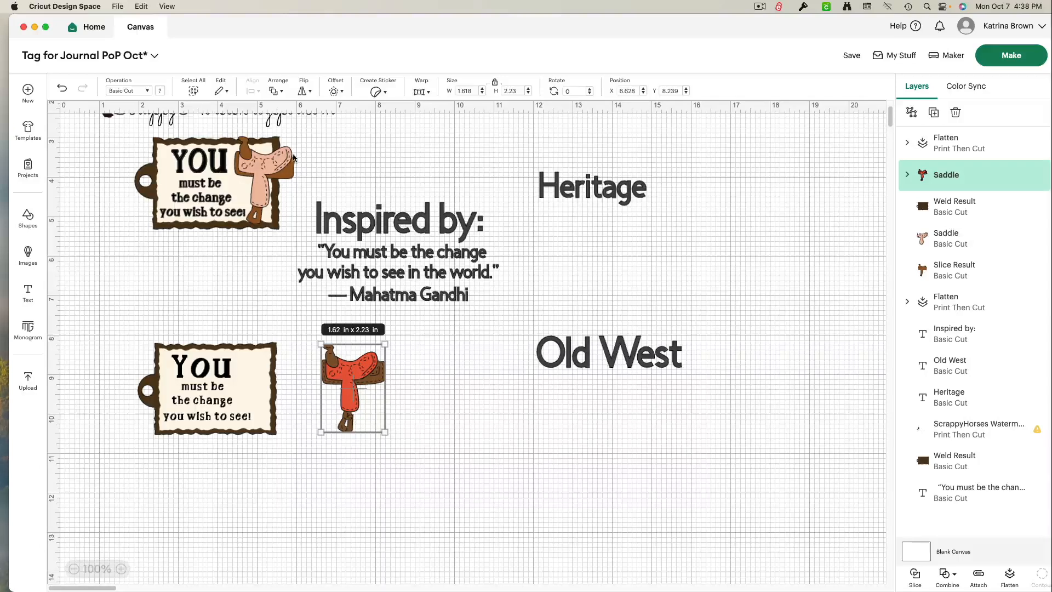
drag(348, 388, 394, 393)
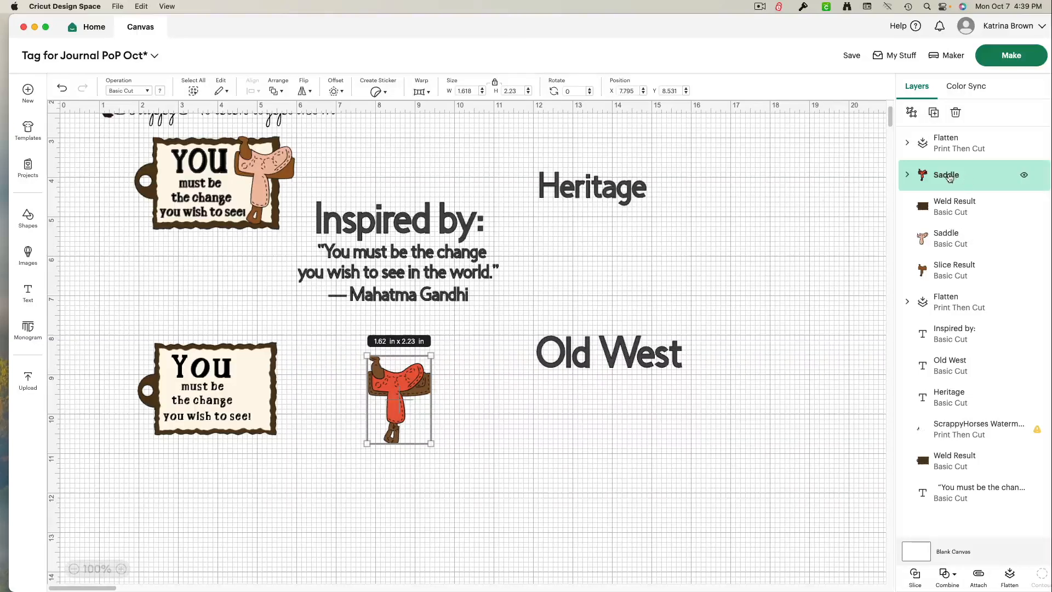
click(911, 113)
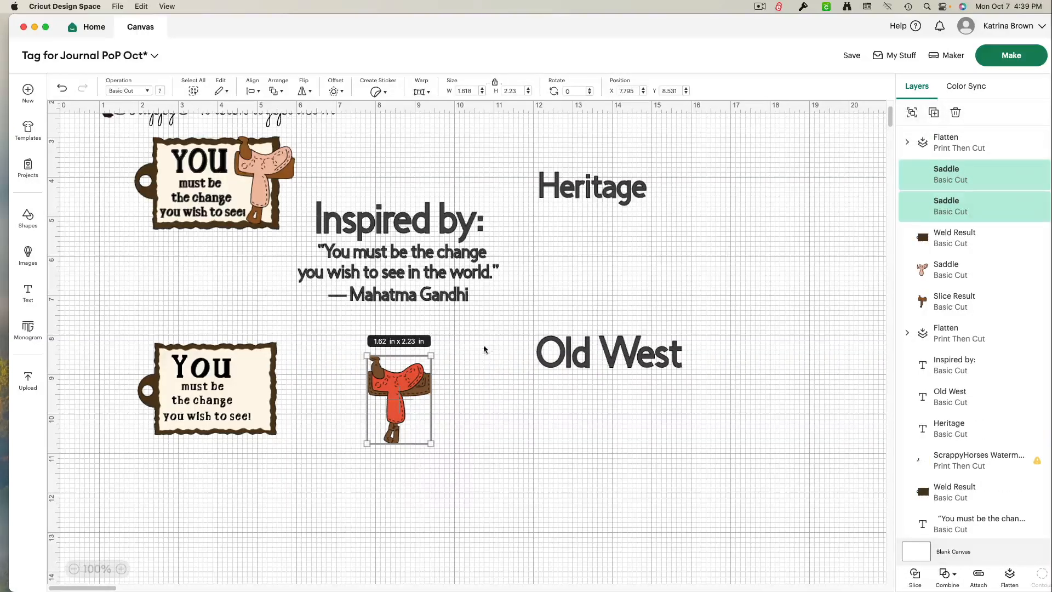
click(490, 346)
drag(406, 384, 556, 449)
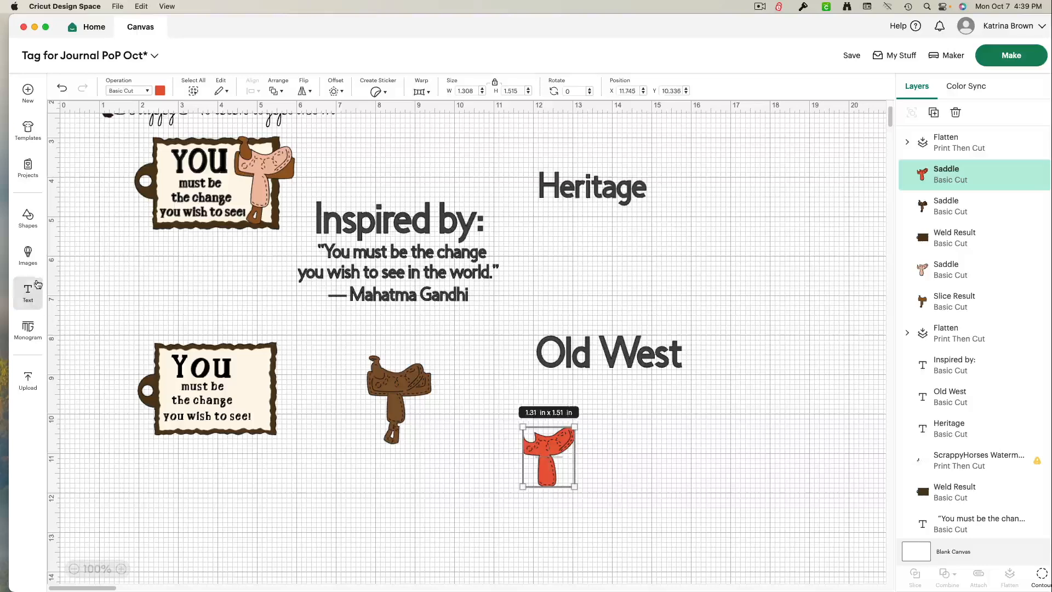
- Add a 2 × 2 in square, tilt it to about 8.42°, and place it beside the brown saddle base
click(28, 217)
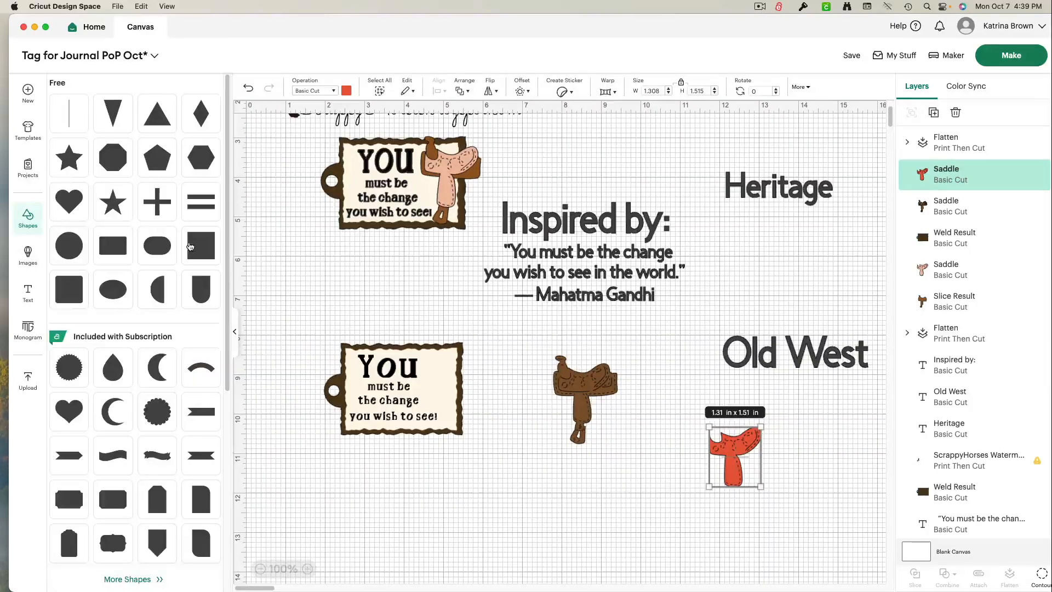
click(201, 245)
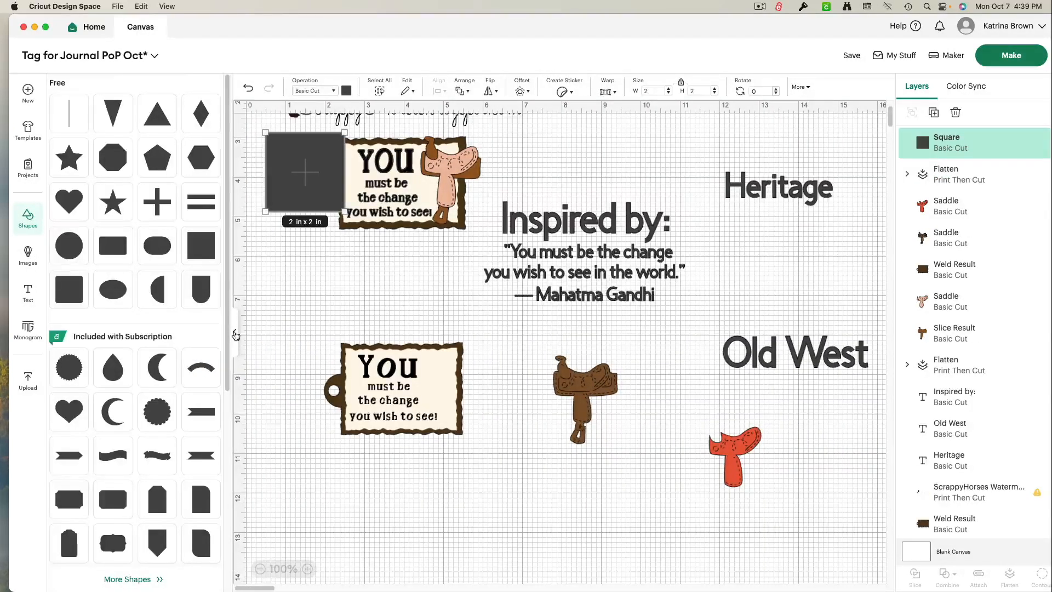
click(235, 335)
drag(112, 192, 456, 413)
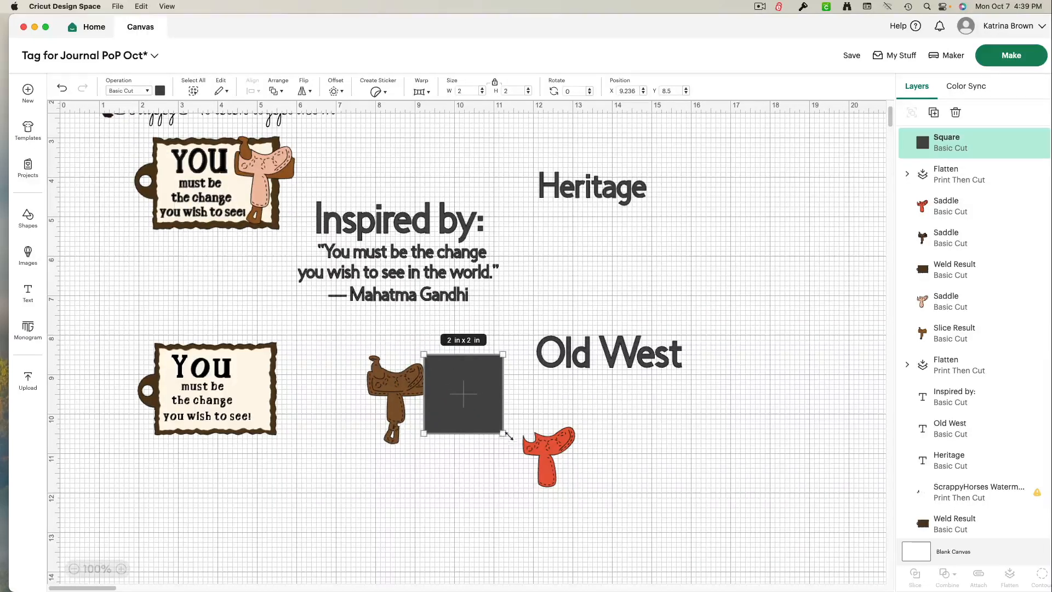
drag(509, 441, 500, 445)
drag(456, 394, 487, 404)
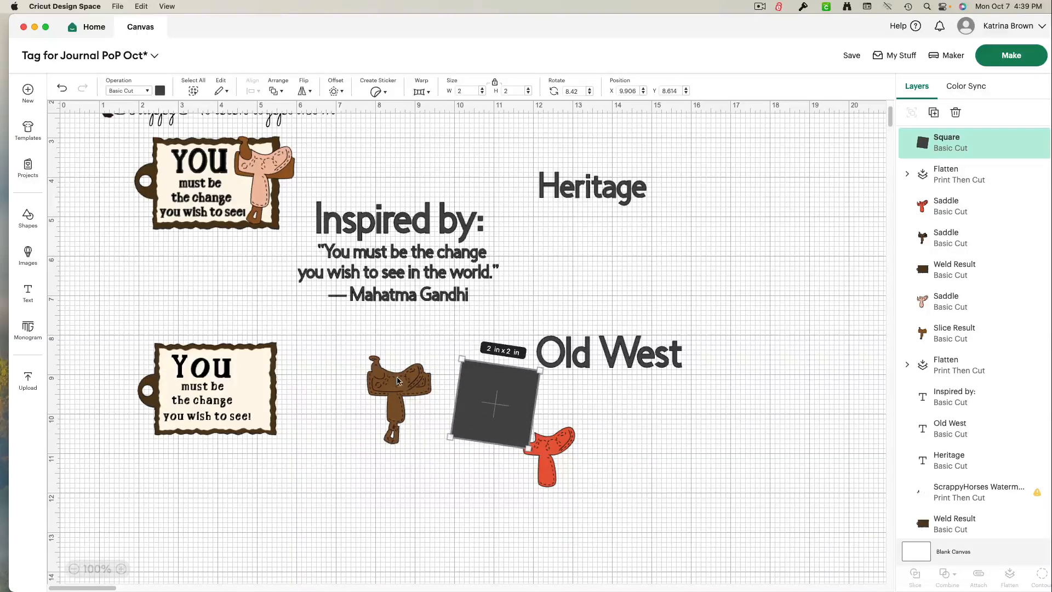
- Reduce the square's tilt to about 2.7° and overlap it with the outer edge of the brown saddle base
click(428, 382)
drag(469, 398, 437, 399)
click(121, 568)
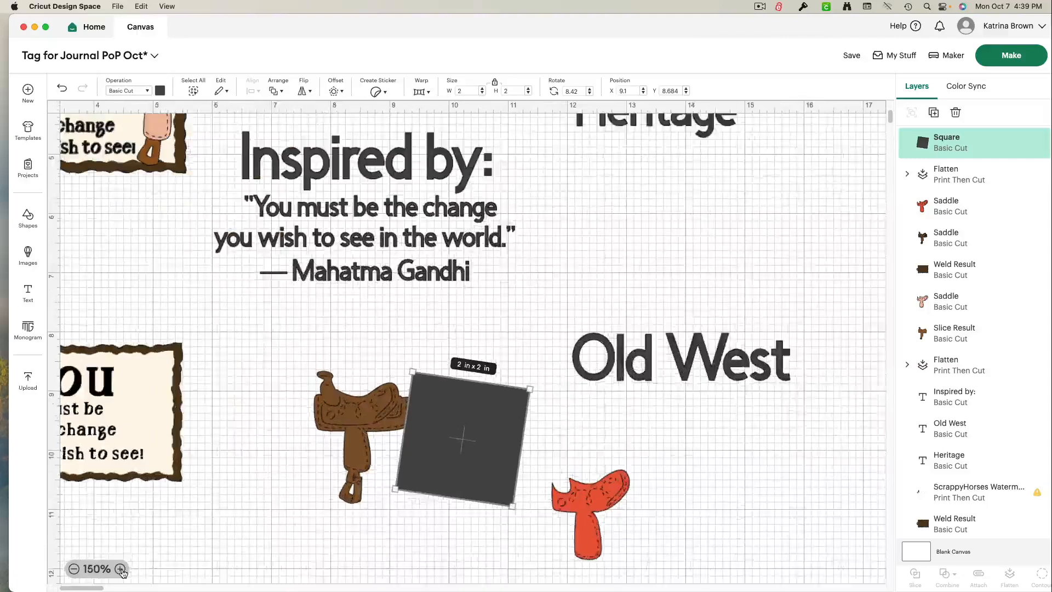
click(121, 569)
drag(488, 456, 483, 456)
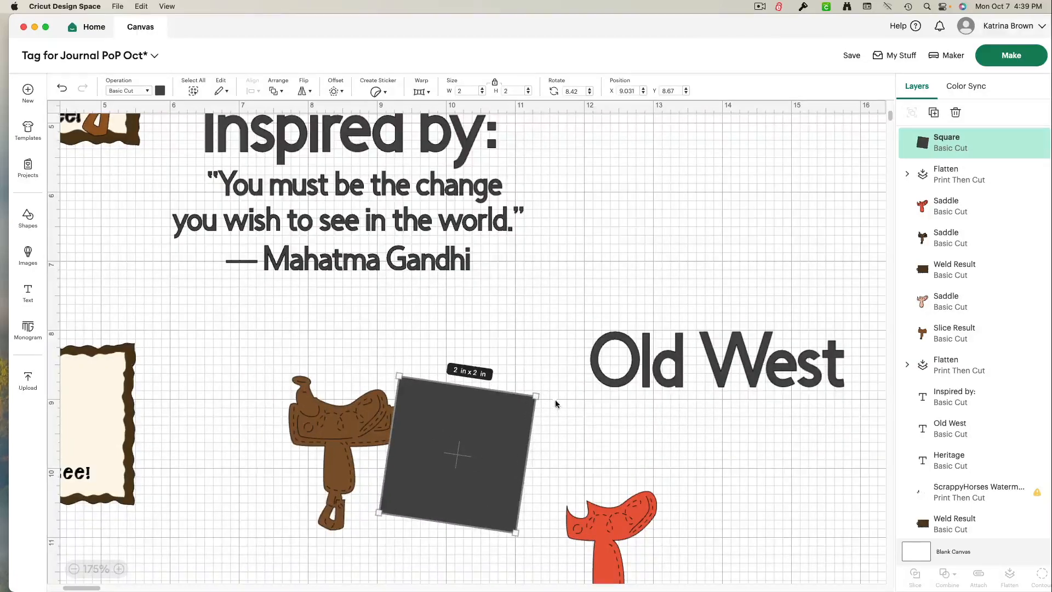
drag(540, 395, 537, 388)
drag(449, 430, 451, 424)
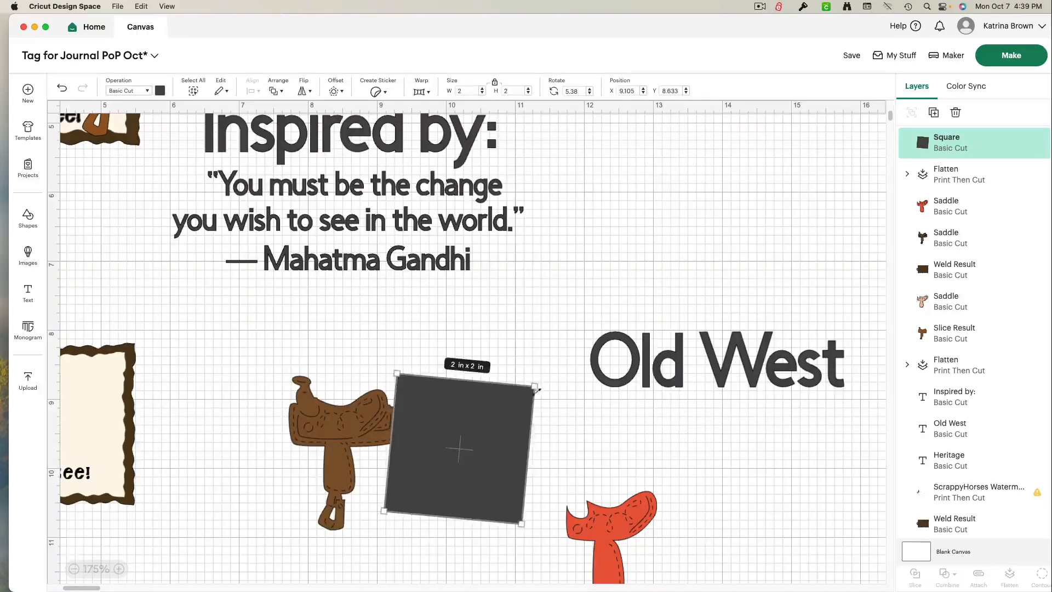
drag(542, 381, 544, 376)
drag(466, 425, 468, 424)
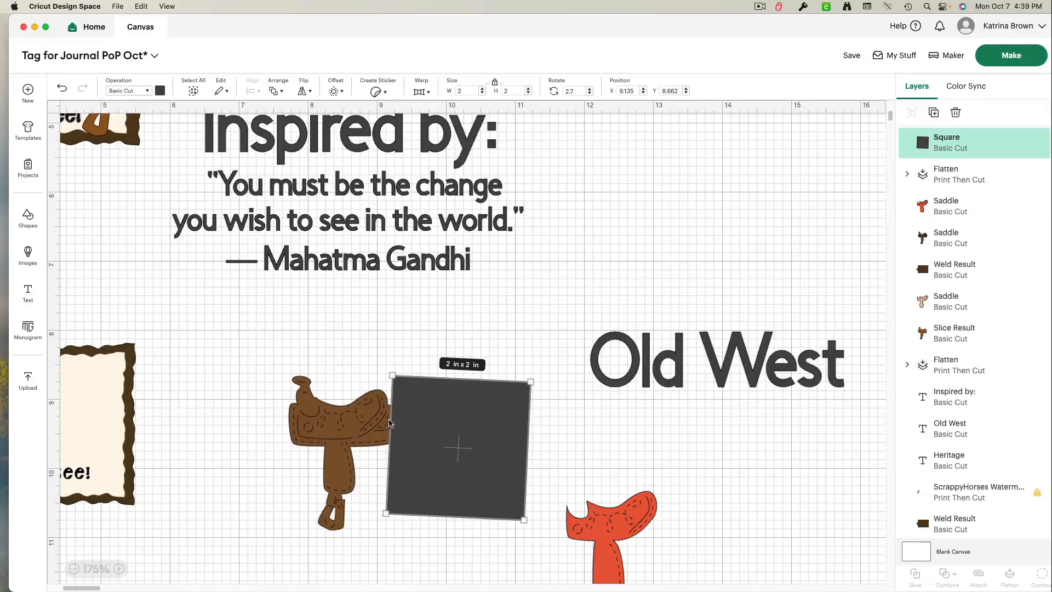
- Slice the brown saddle base with the square, separate the trimmed base, and delete the leftover slice pieces
drag(220, 346, 430, 551)
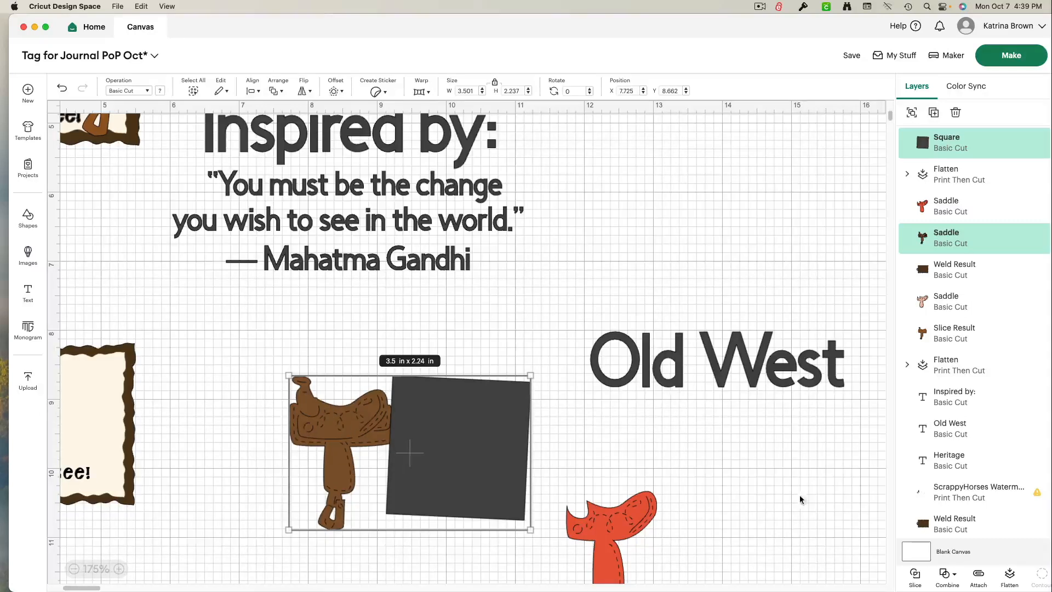
click(919, 584)
click(488, 477)
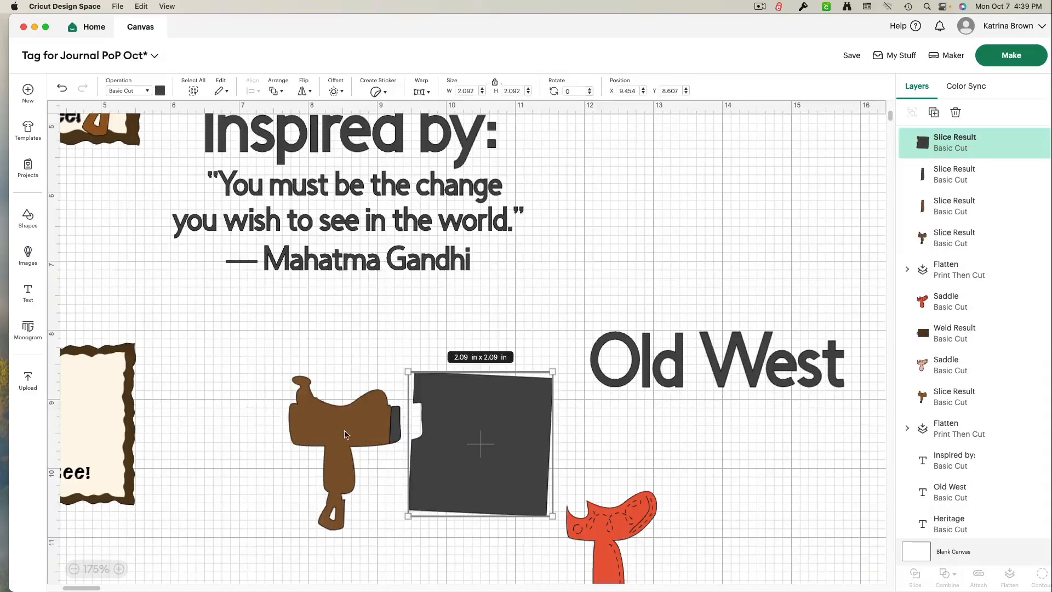
drag(346, 434, 279, 434)
drag(359, 387, 480, 464)
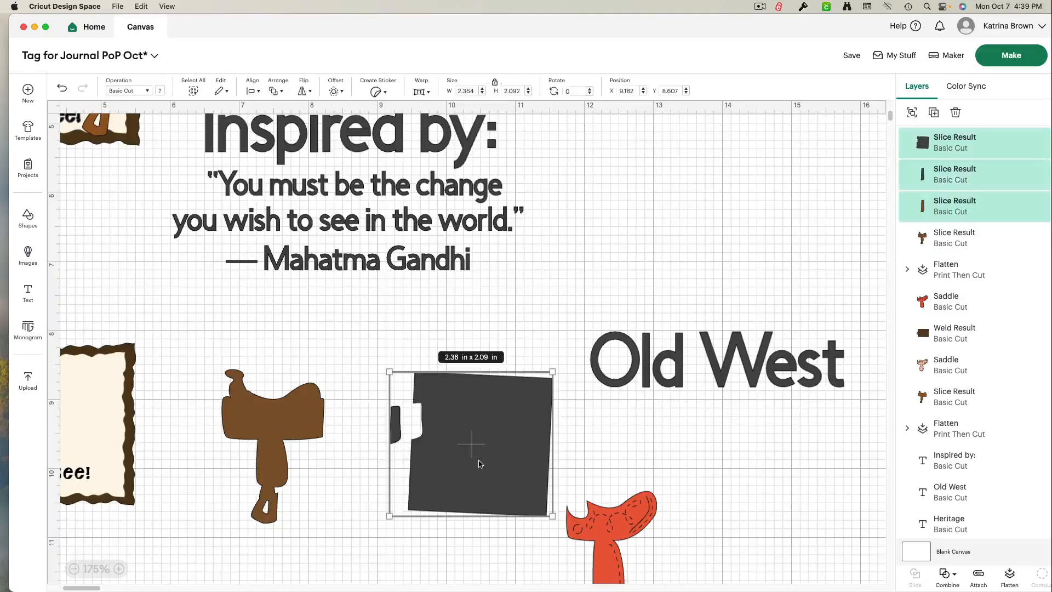
key(Delete)
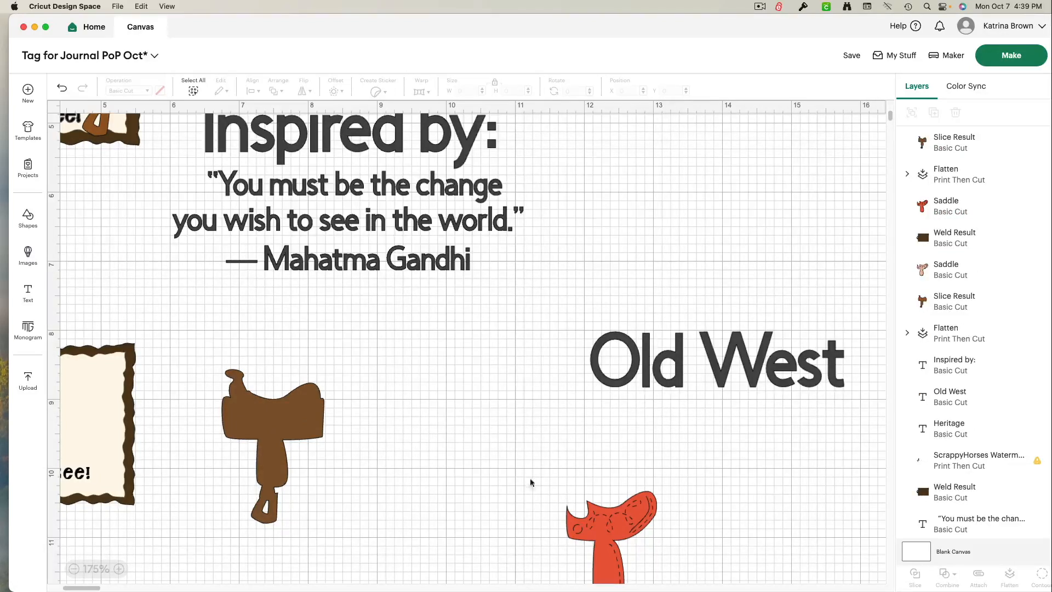
- Bring the red saddle layer to the front and position it on the trimmed brown base
drag(612, 527, 368, 414)
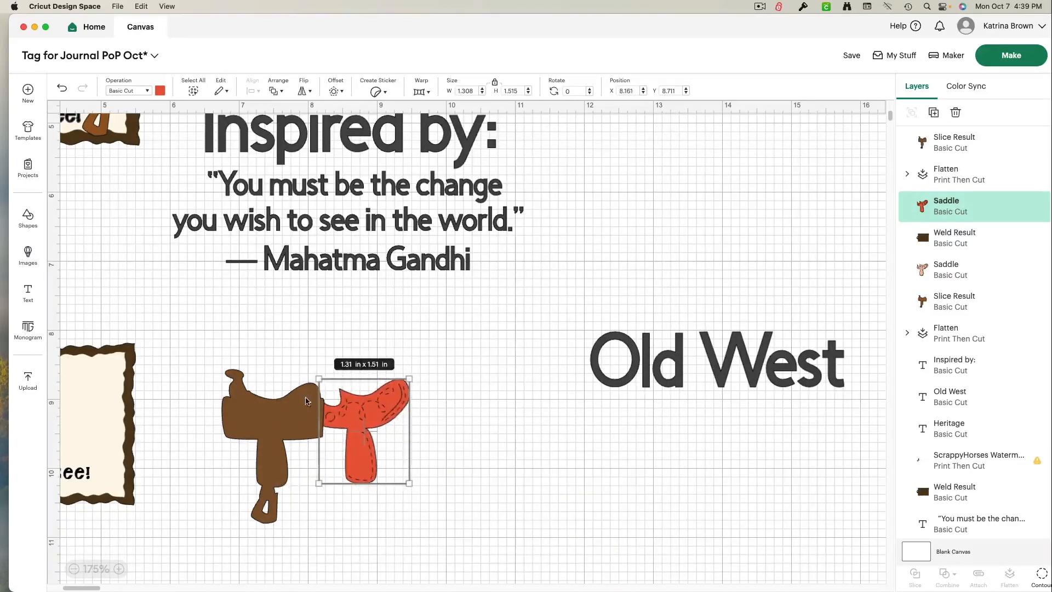
right_click(379, 421)
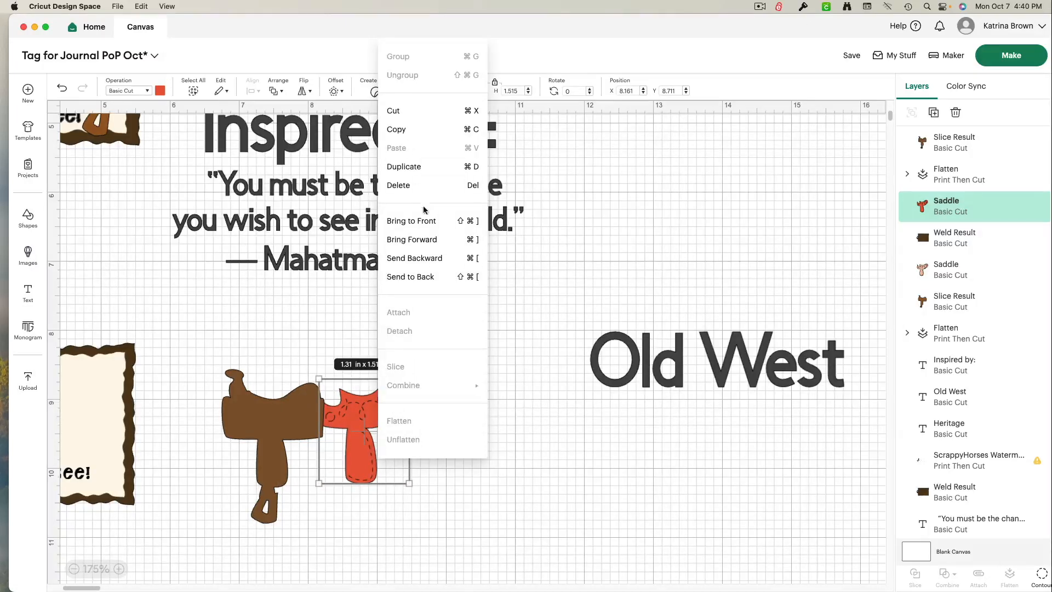
click(421, 221)
drag(375, 416, 284, 417)
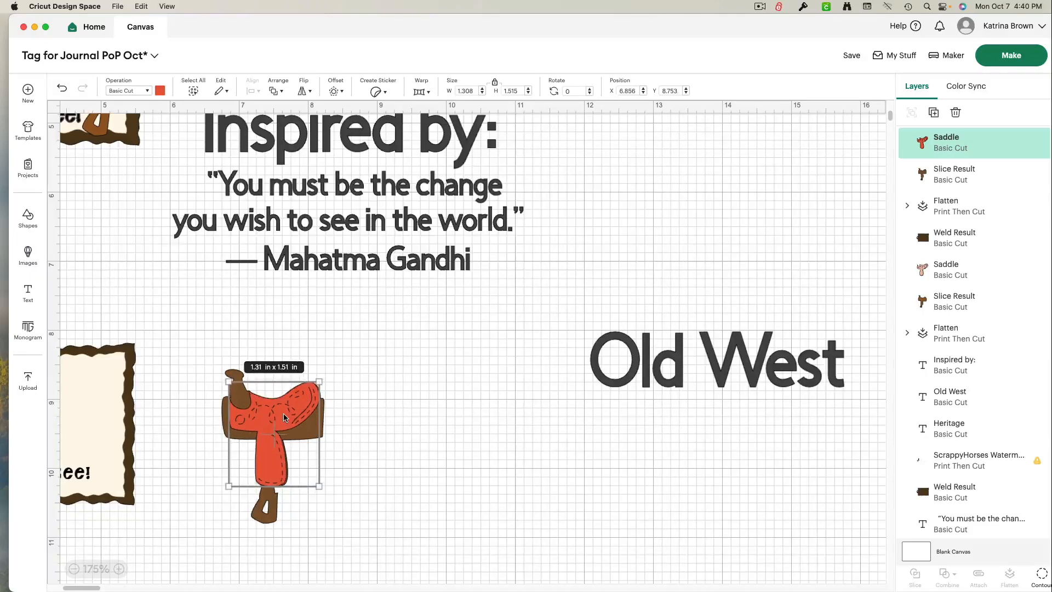
- Move both saddle layers together onto the upper right corner of the new tag, slightly overlapping its edge
click(74, 569)
click(74, 569)
click(74, 568)
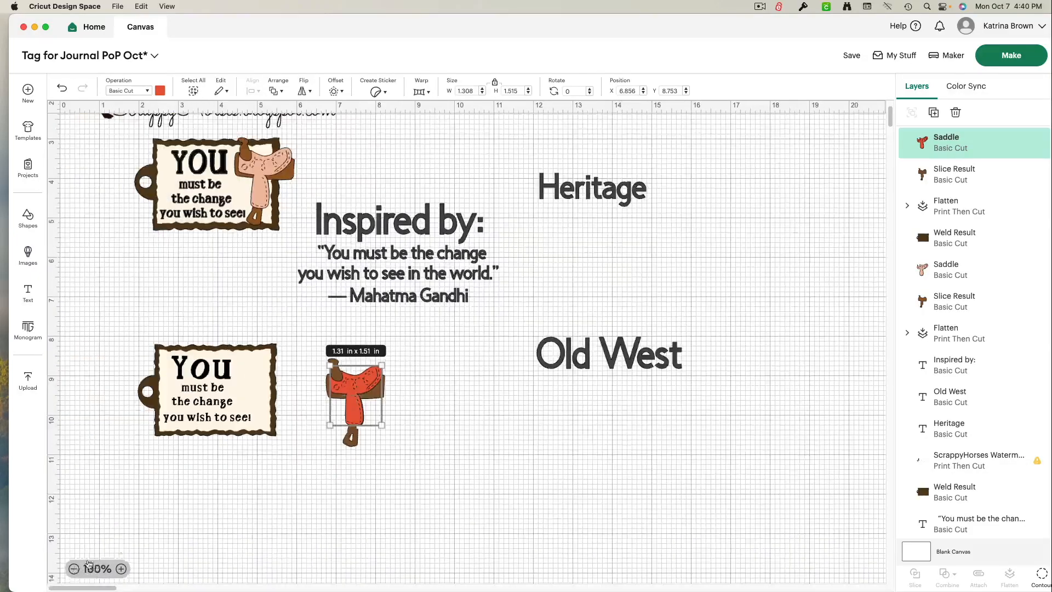
drag(450, 407, 244, 354)
drag(283, 415, 282, 421)
drag(263, 353, 268, 360)
click(282, 429)
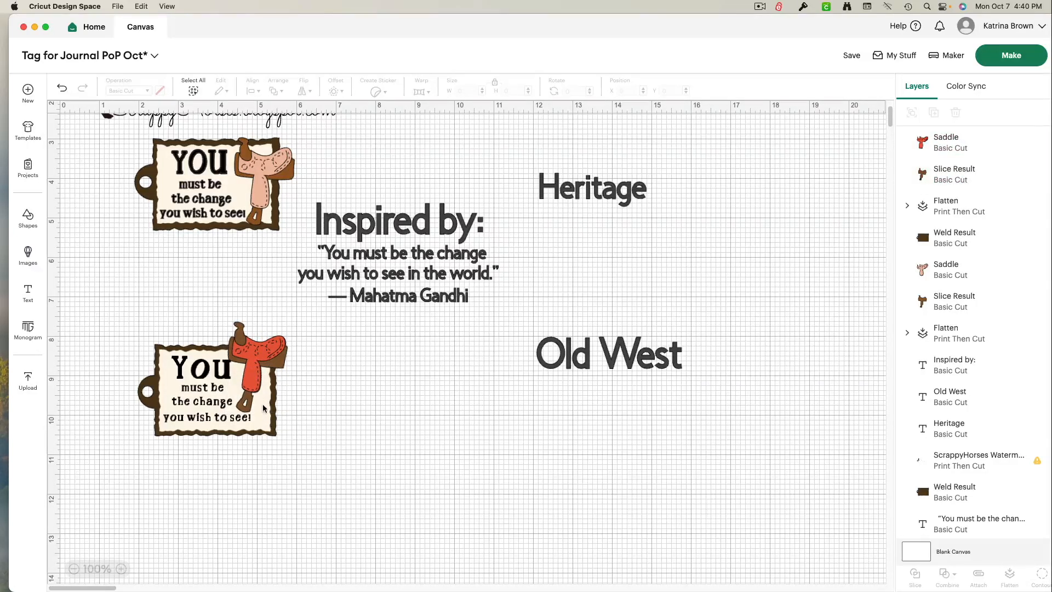